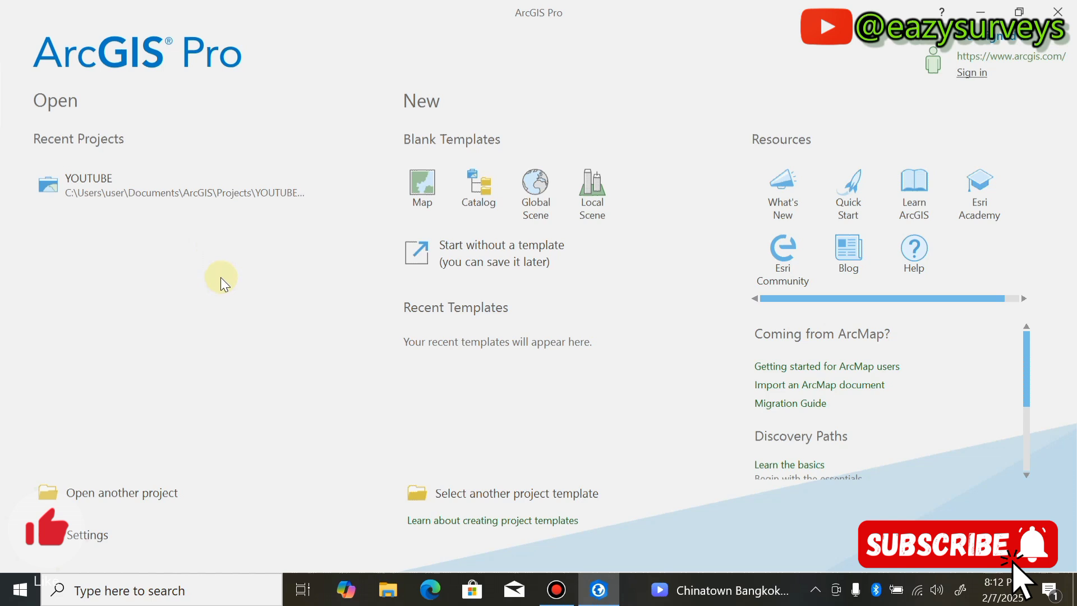
# Step: Start a project from the blank Map template and name it YouTubEE
pyautogui.click(418, 180)
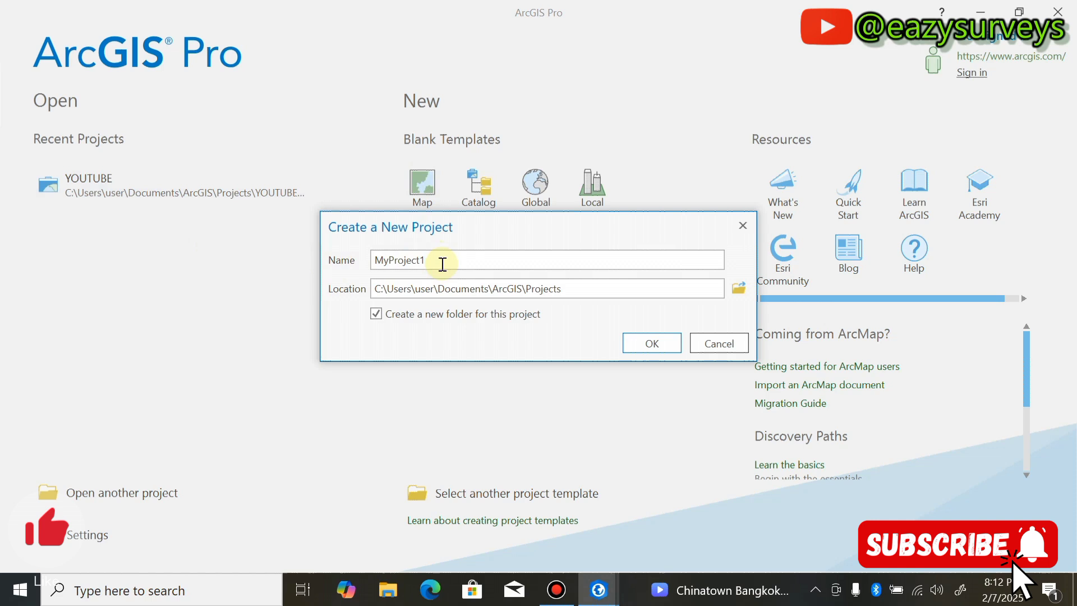
pyautogui.moveTo(447, 260); pyautogui.dragTo(372, 263)
pyautogui.doubleClick(387, 260)
pyautogui.write('YouT')
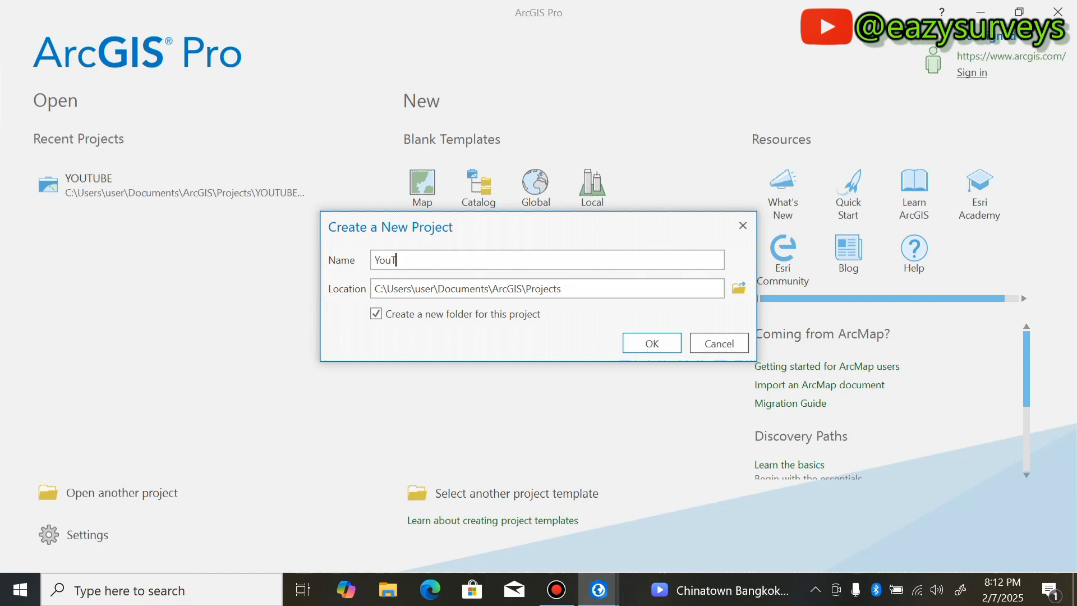
pyautogui.write('ube')
pyautogui.press('BackSpace')
pyautogui.write('EE')
# Step: Create the YouTubEE project, then delete the World Topographic Map and World Hillshade layers
pyautogui.click(644, 342)
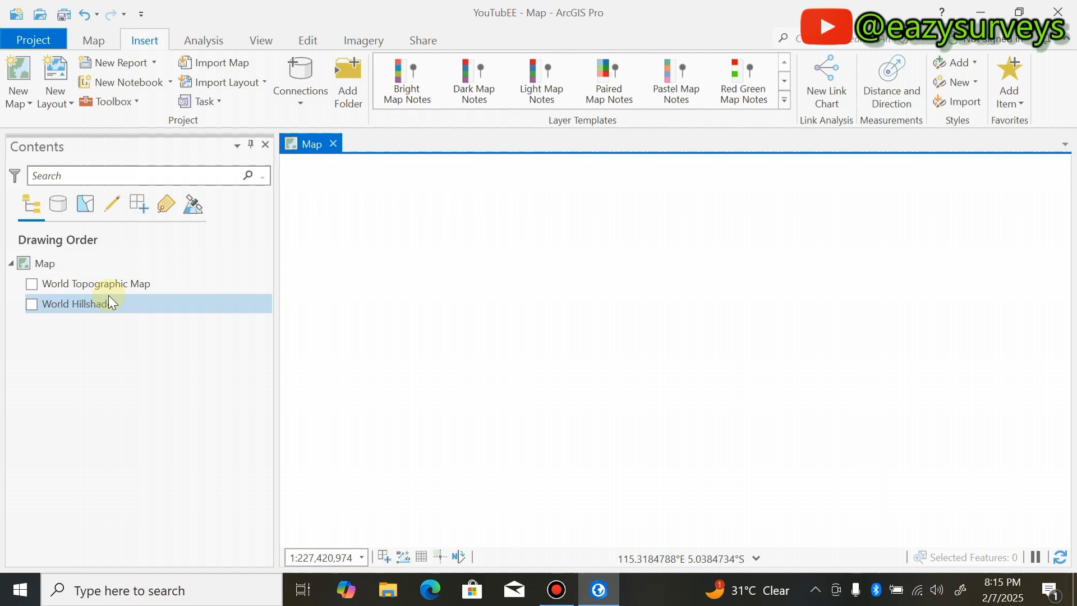
pyautogui.click(96, 284)
pyautogui.rightClick(73, 284)
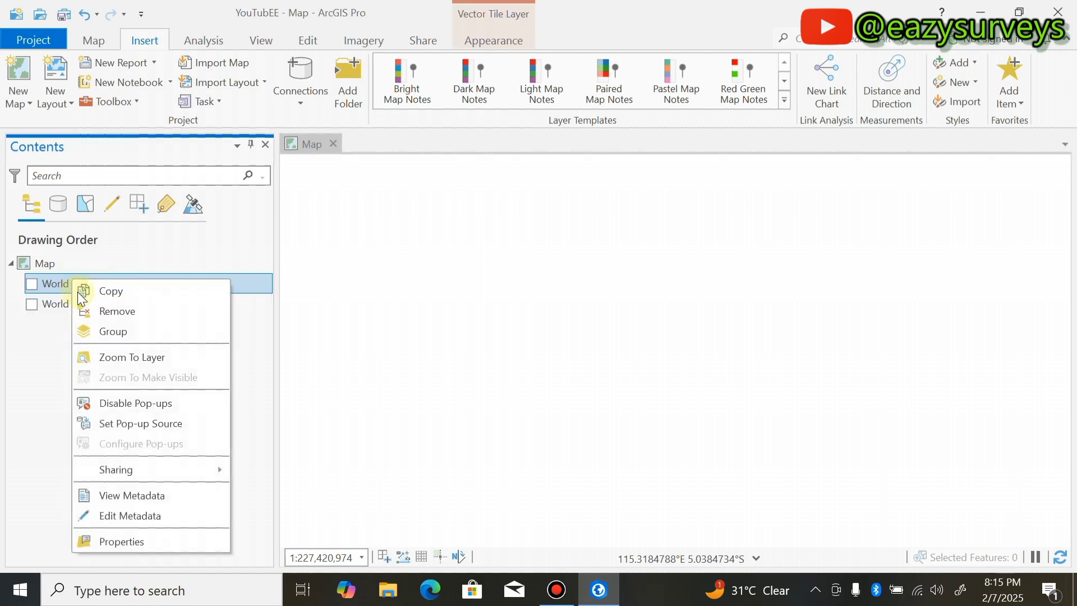
pyautogui.click(91, 314)
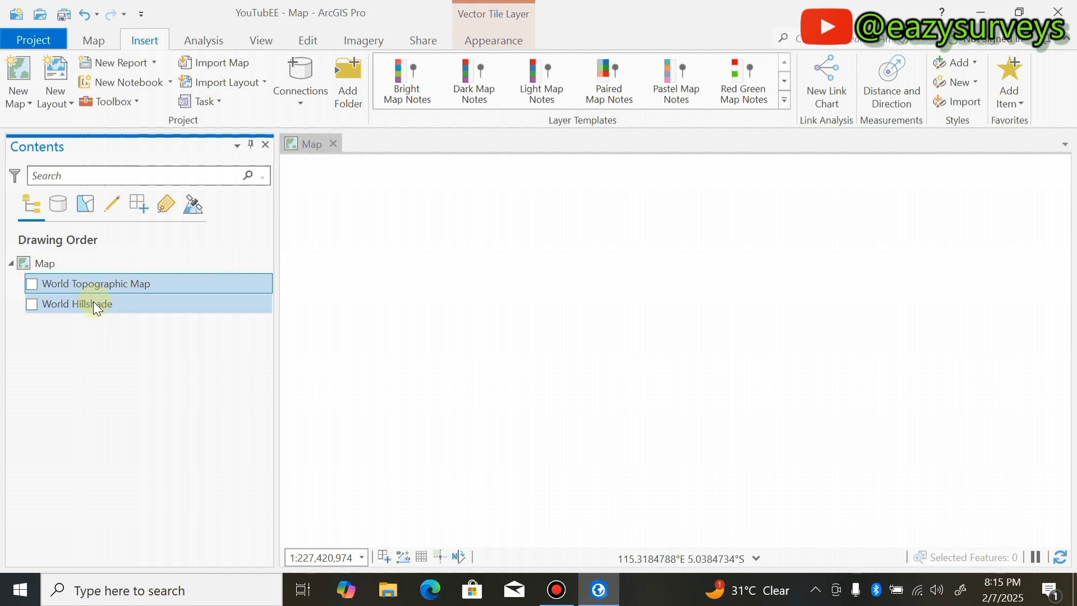
pyautogui.click(93, 301)
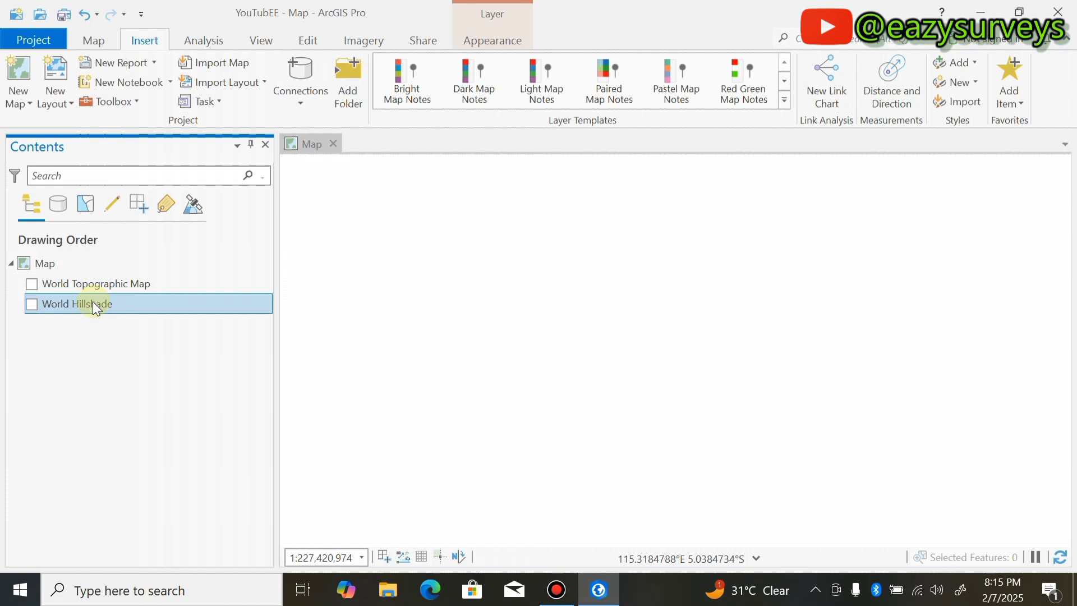
pyautogui.rightClick(94, 302)
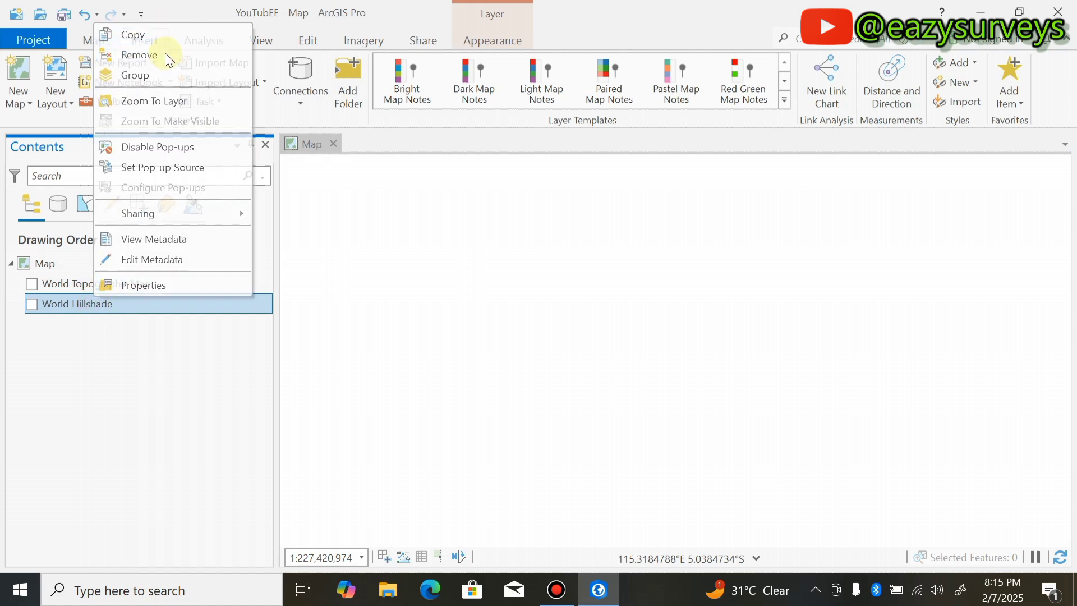
pyautogui.press('Escape')
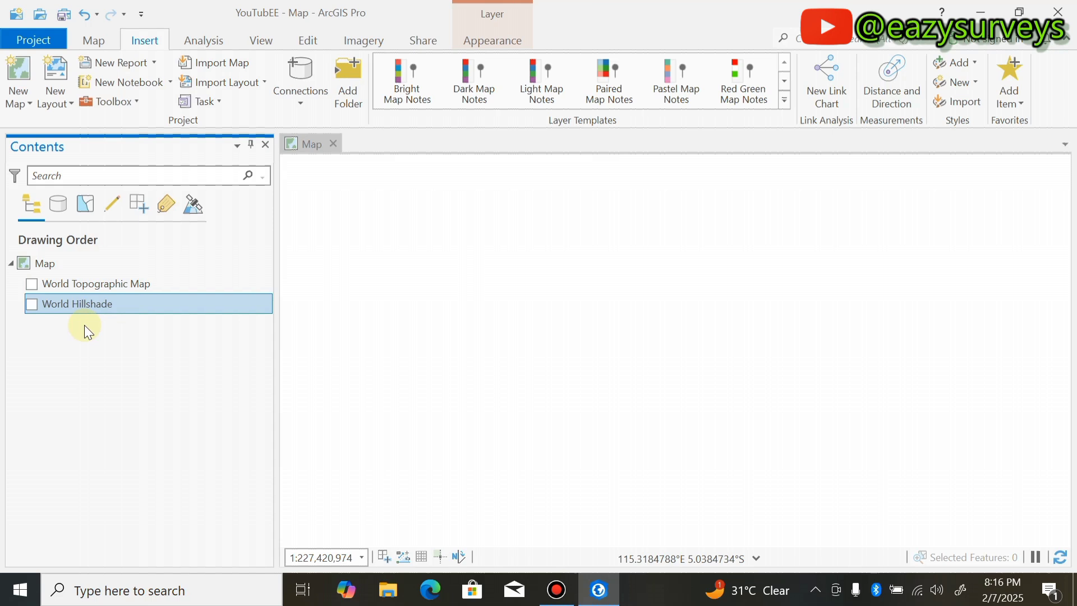
pyautogui.press('Delete')
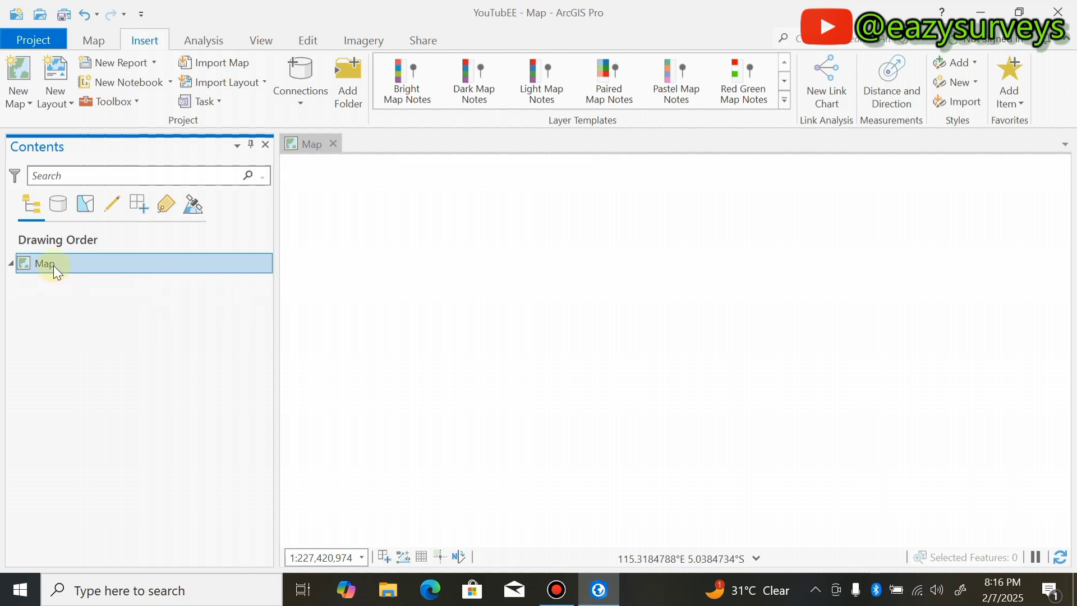
# Step: Add the dem_imo raster from FOLDERS > YOUTUBE to the map, then minimize ArcGIS Pro
pyautogui.rightClick(81, 271)
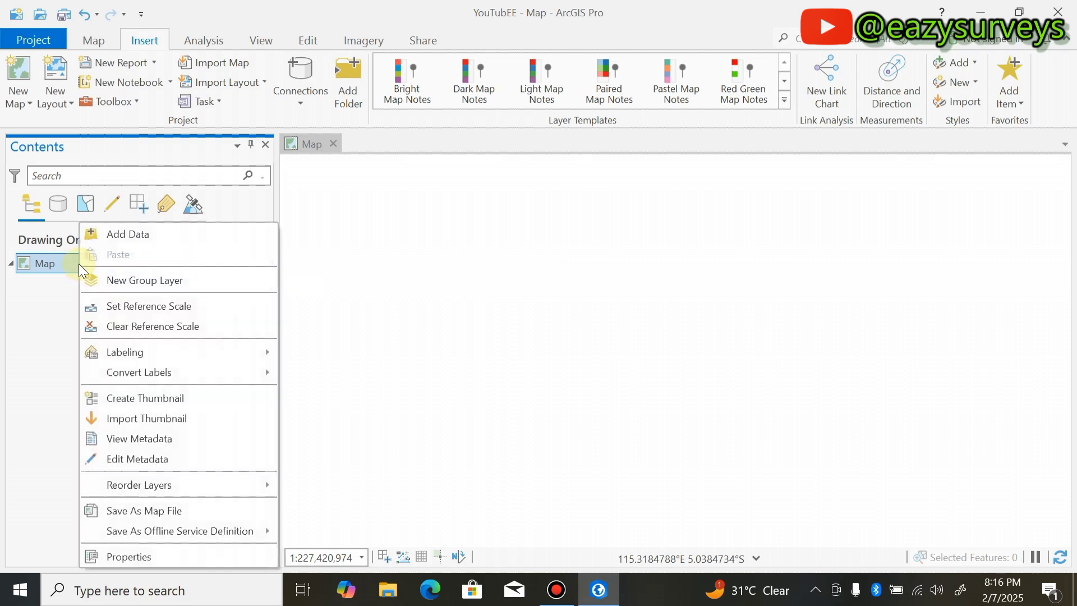
pyautogui.click(129, 235)
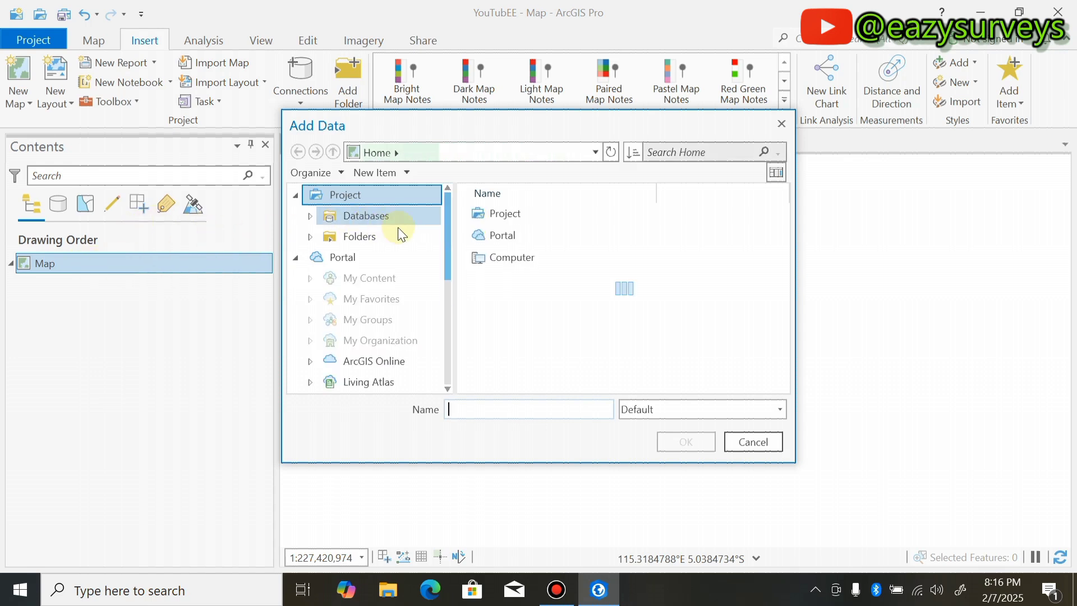
pyautogui.scroll(-2, 518, 298)
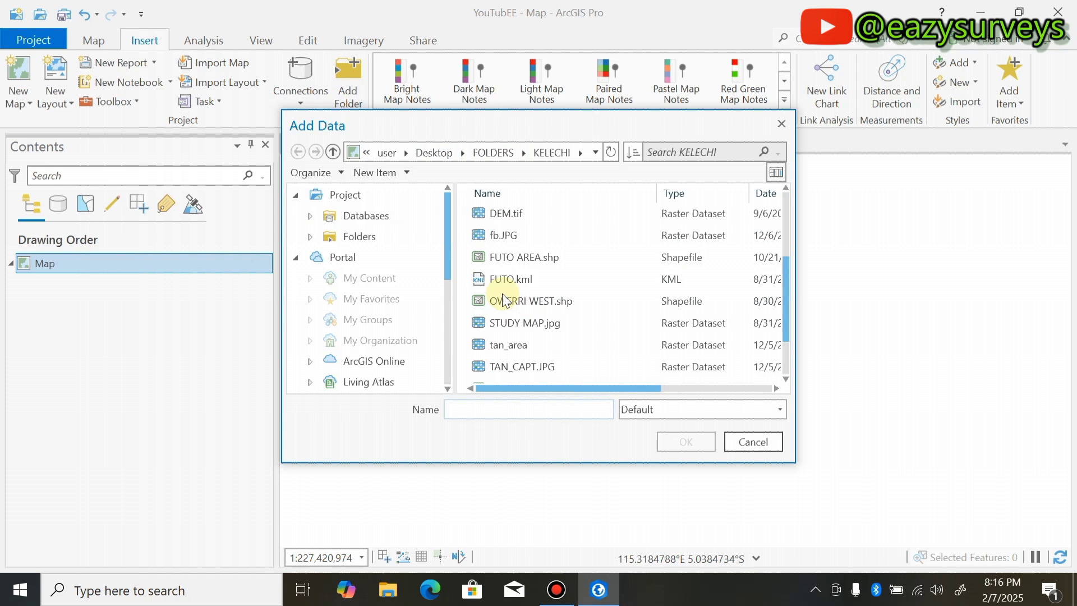
pyautogui.click(493, 150)
pyautogui.scroll(-4, 510, 314)
pyautogui.scroll(-4, 511, 322)
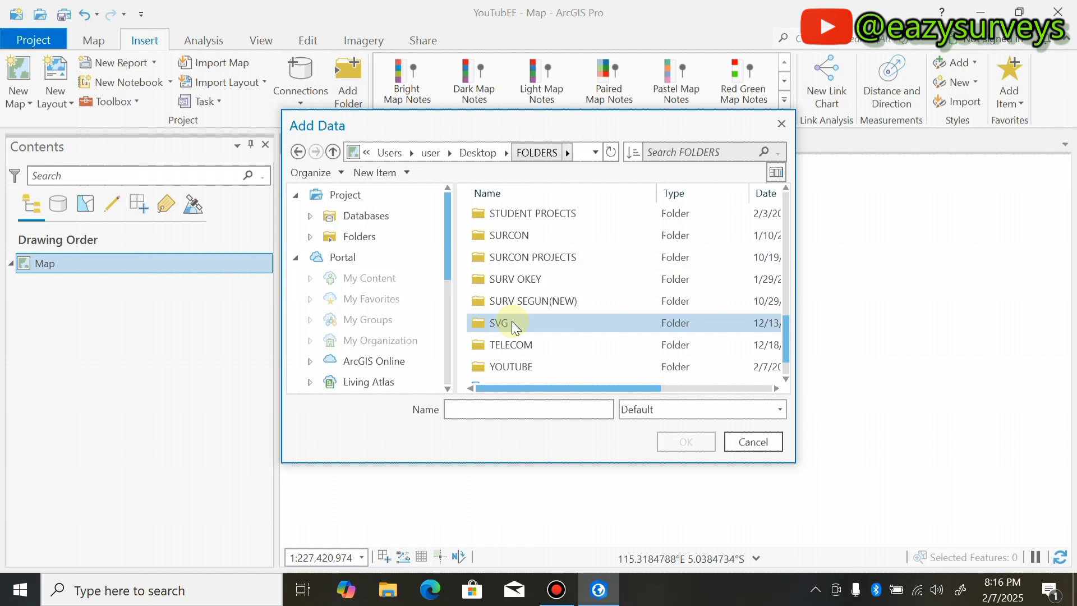
pyautogui.doubleClick(512, 323)
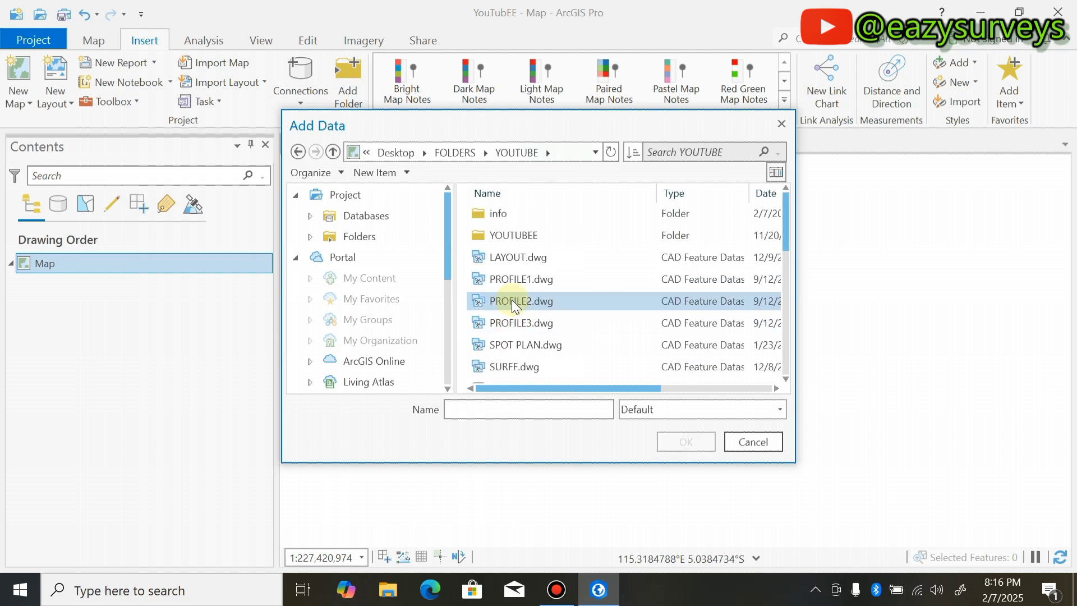
pyautogui.scroll(-3, 512, 298)
pyautogui.click(513, 299)
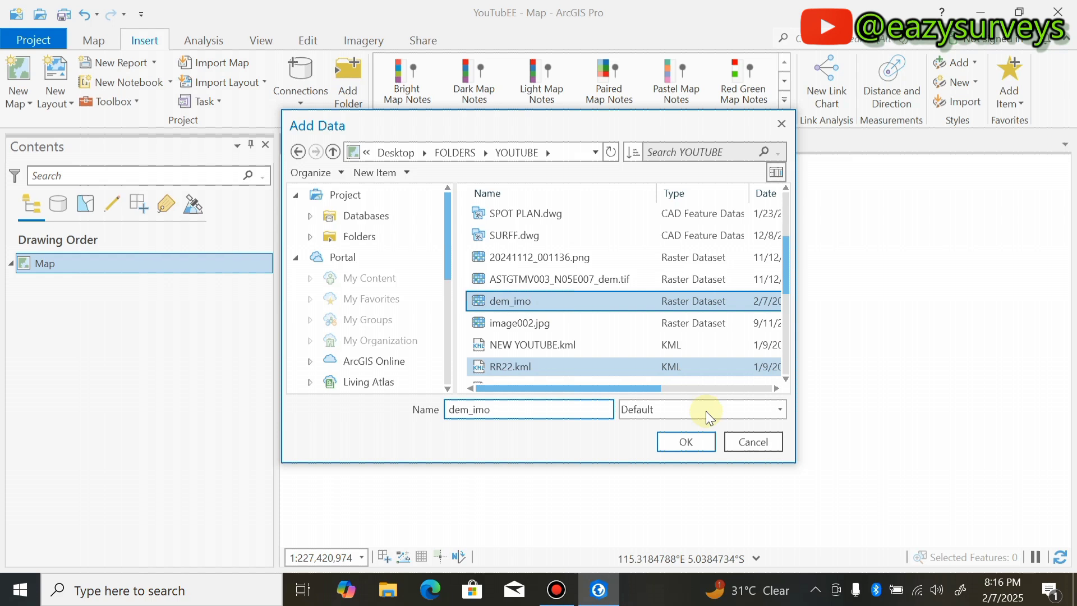
pyautogui.click(693, 442)
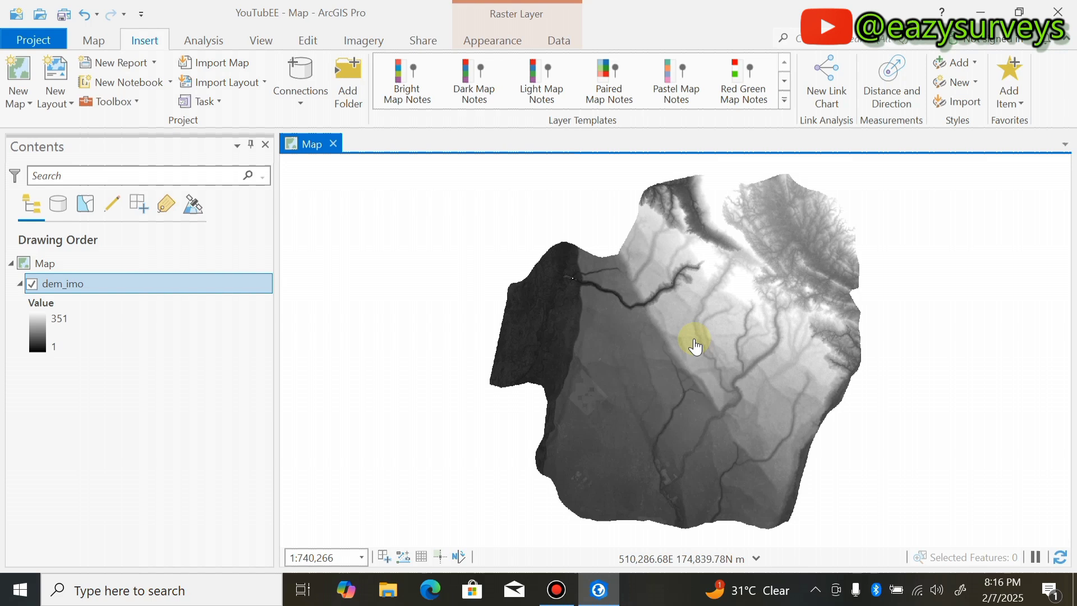
pyautogui.click(984, 14)
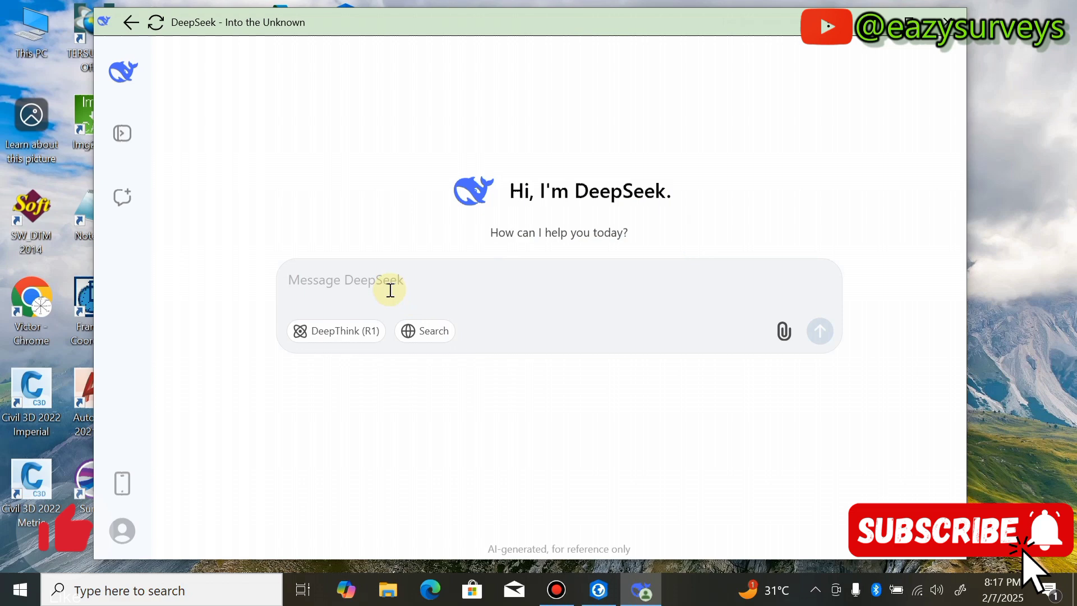
# Step: Paste the arcpy drainage-network question into the DeepSeek message box and maximize the window
pyautogui.rightClick(337, 284)
pyautogui.click(368, 405)
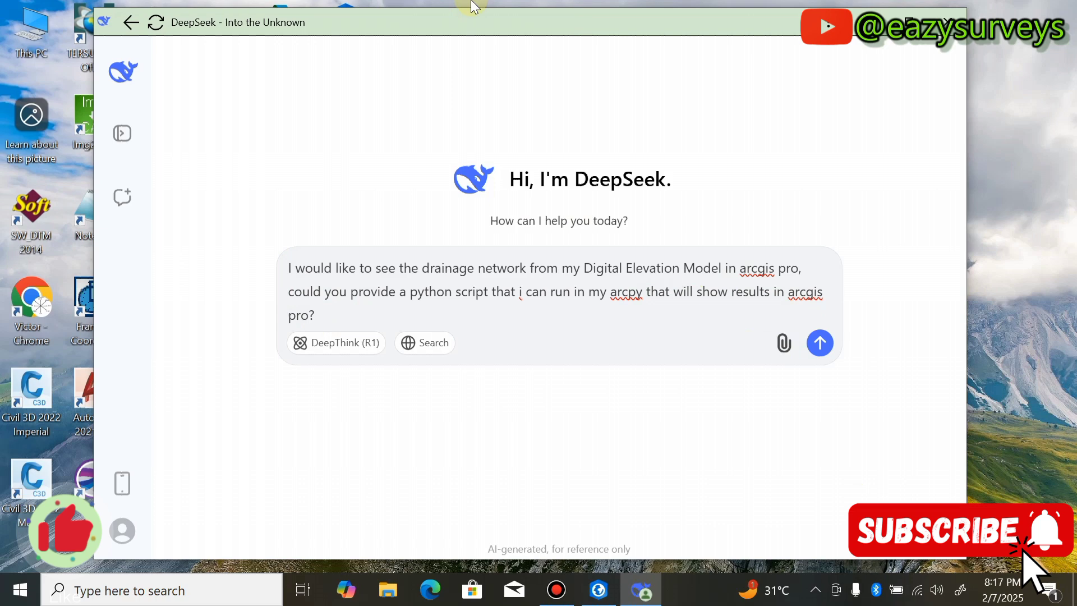
pyautogui.click(909, 21)
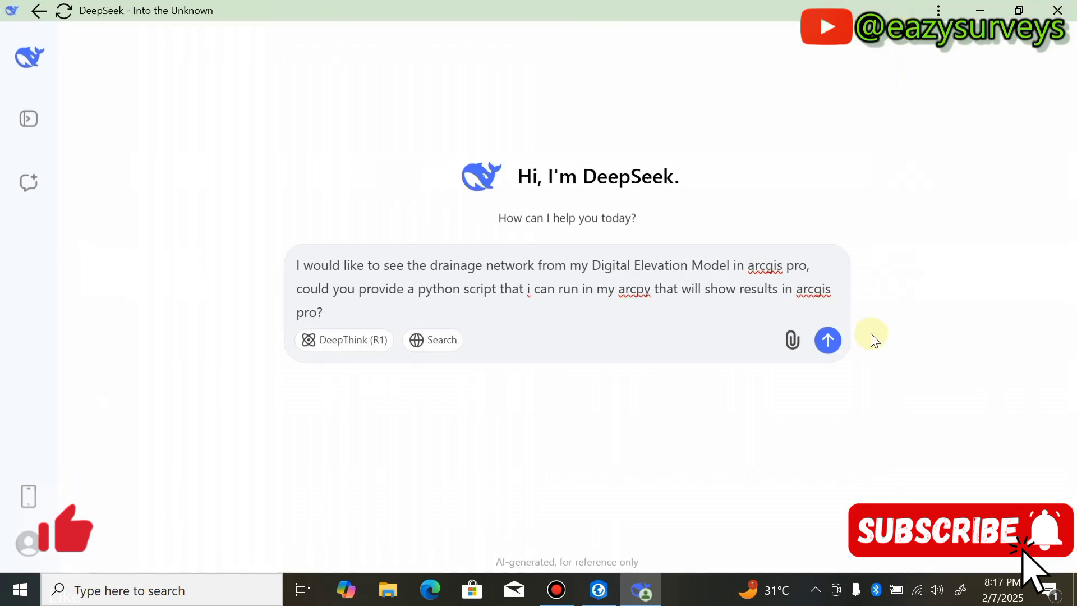
# Step: Send the question and read DeepSeek's fill, flow direction, accumulation and stream extraction script
pyautogui.click(827, 341)
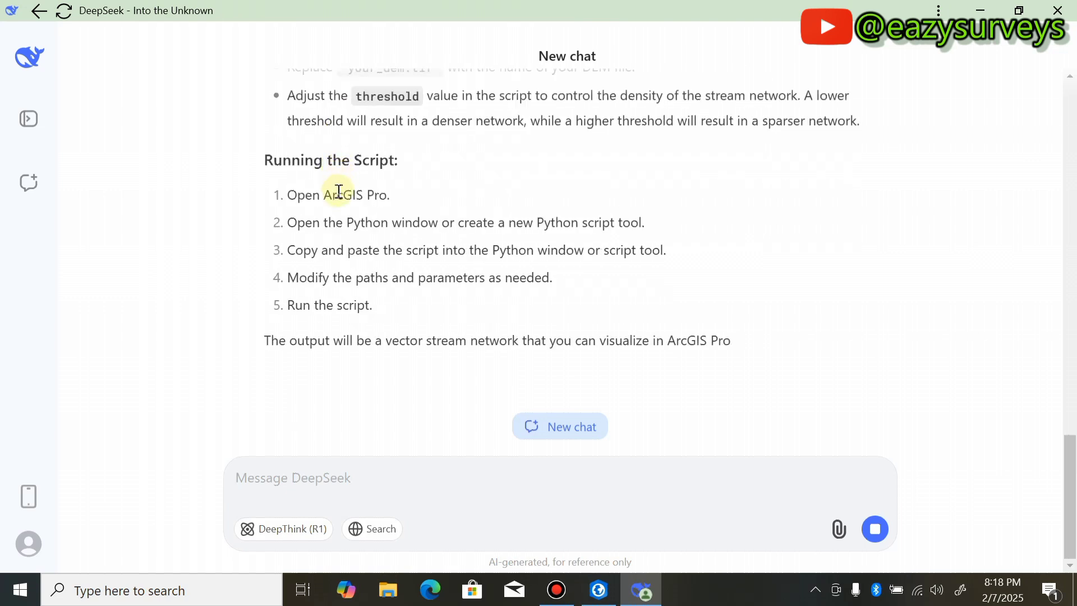
pyautogui.scroll(10, 314, 225)
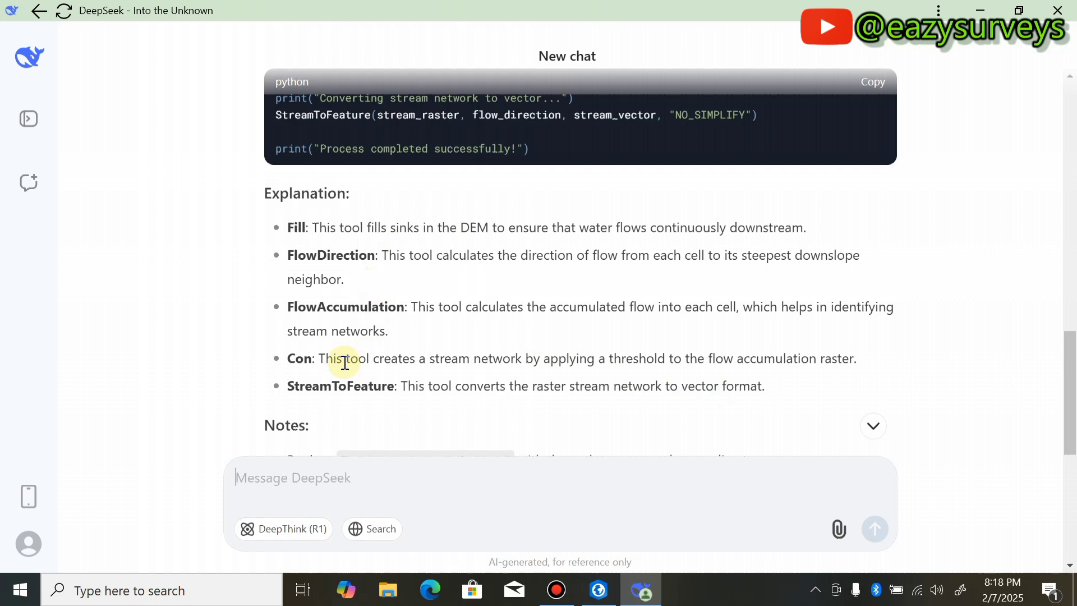
pyautogui.scroll(3, 382, 366)
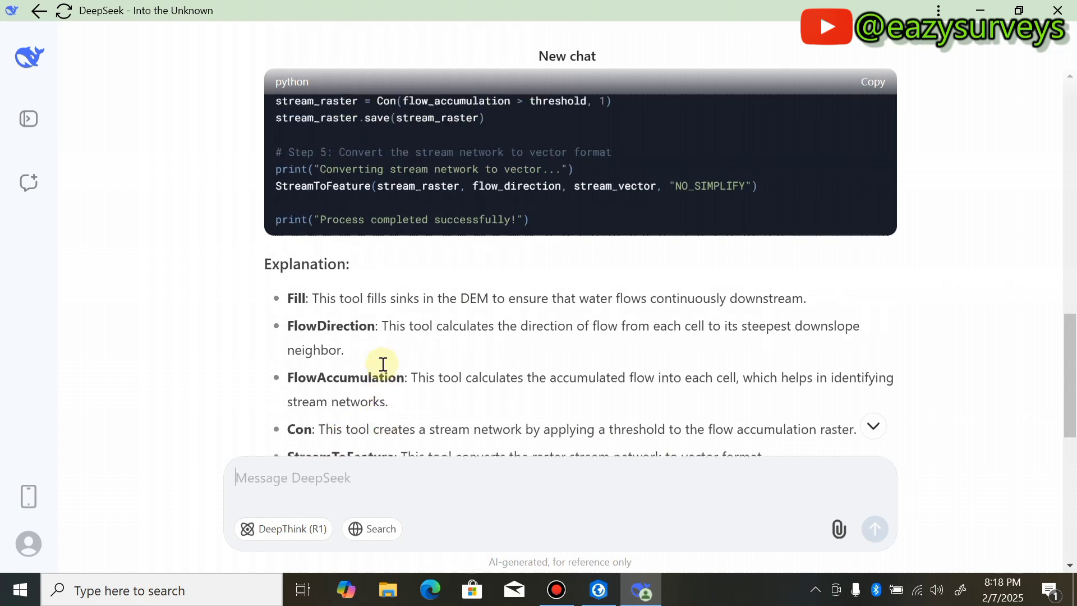
pyautogui.scroll(7, 402, 380)
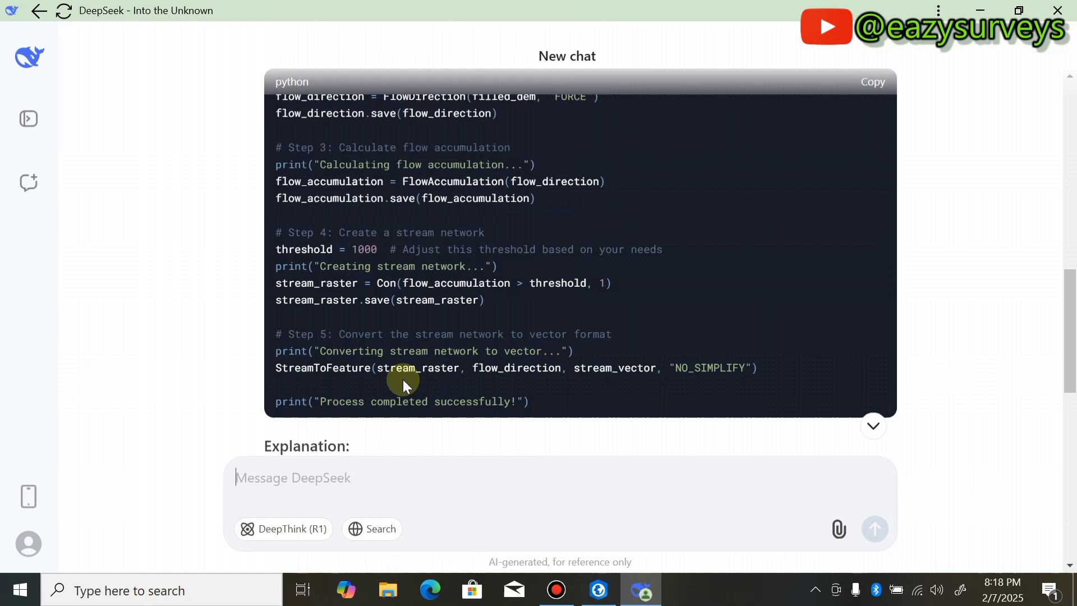
pyautogui.scroll(3, 414, 349)
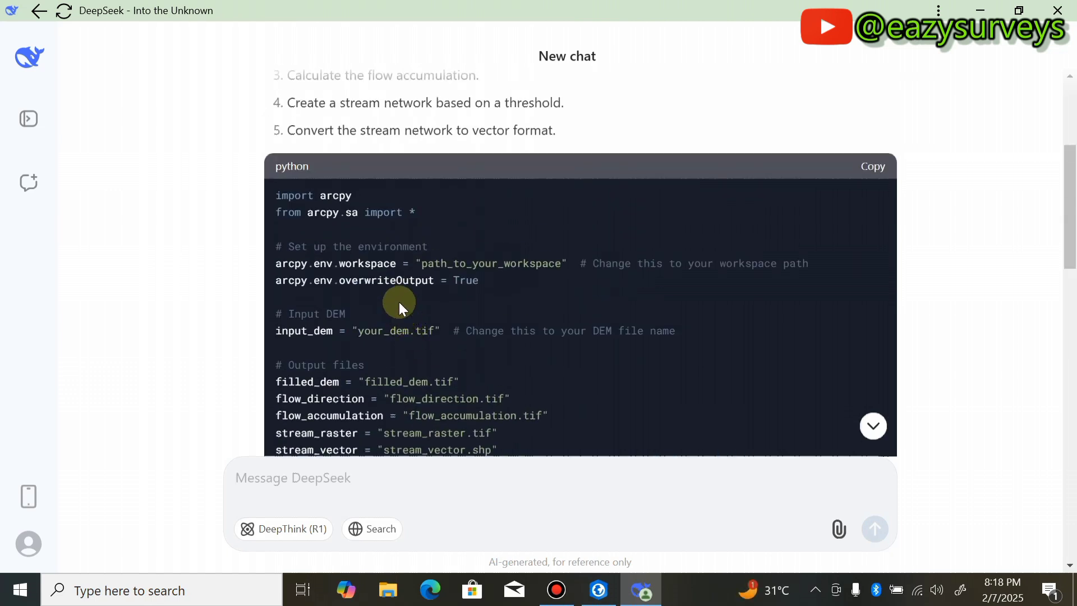
pyautogui.scroll(5, 398, 300)
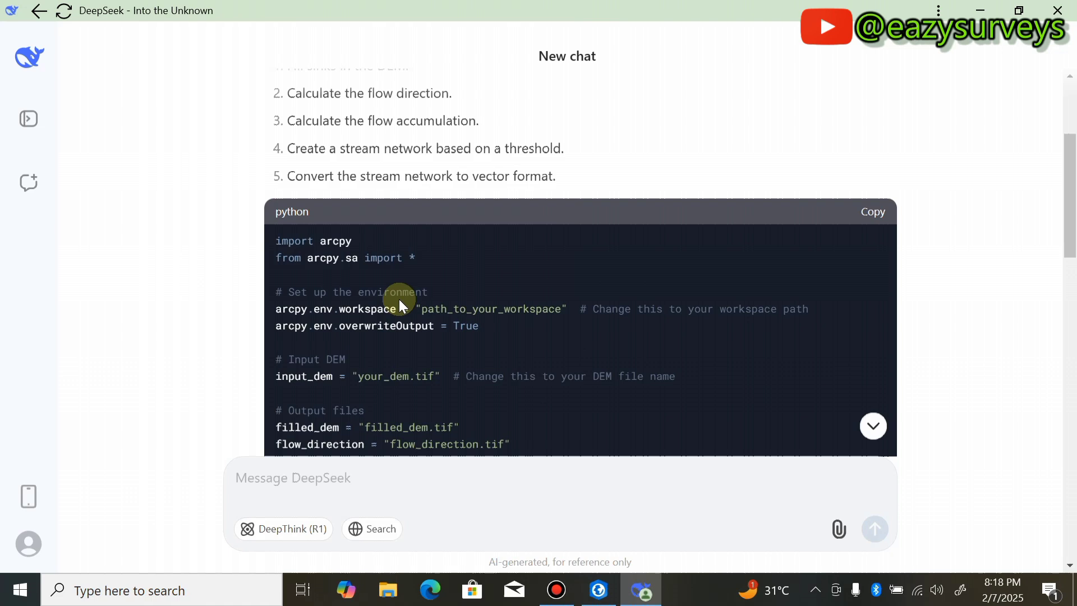
pyautogui.scroll(-2, 398, 335)
pyautogui.scroll(-1, 397, 336)
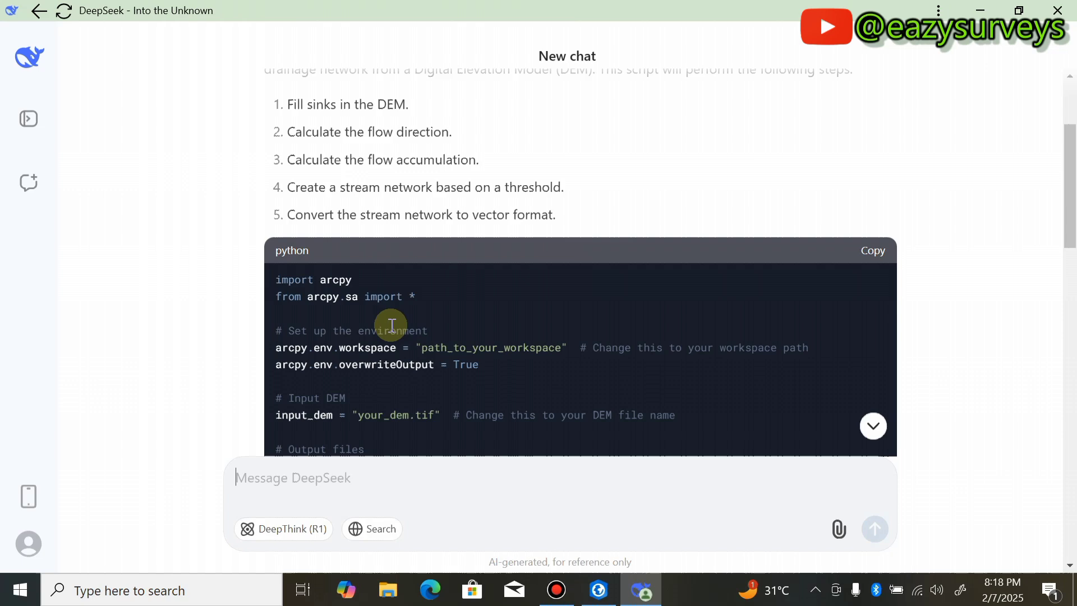
pyautogui.scroll(3, 393, 325)
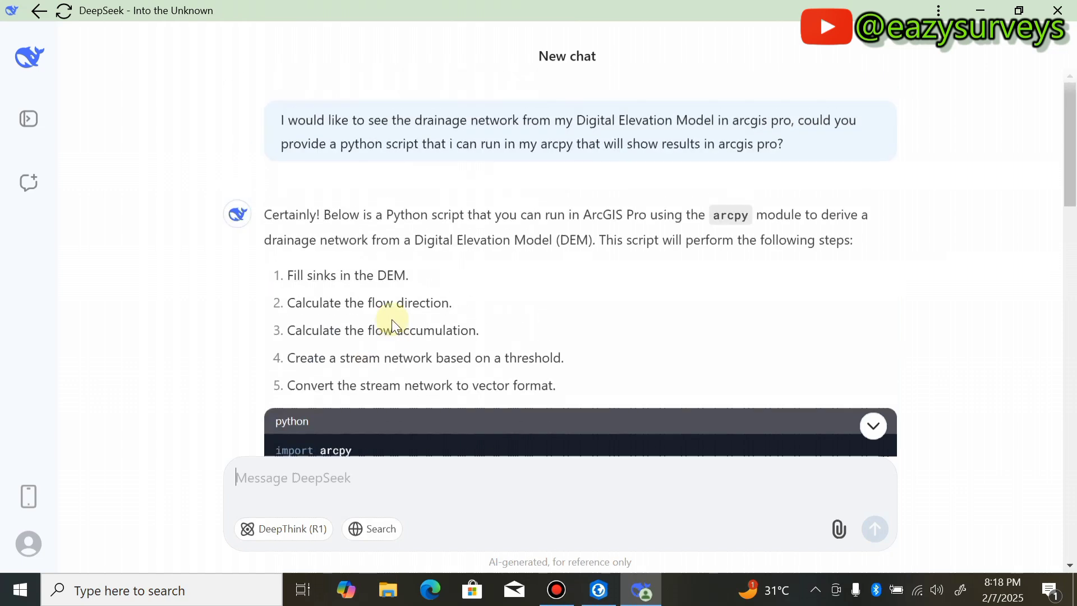
pyautogui.scroll(-10, 391, 318)
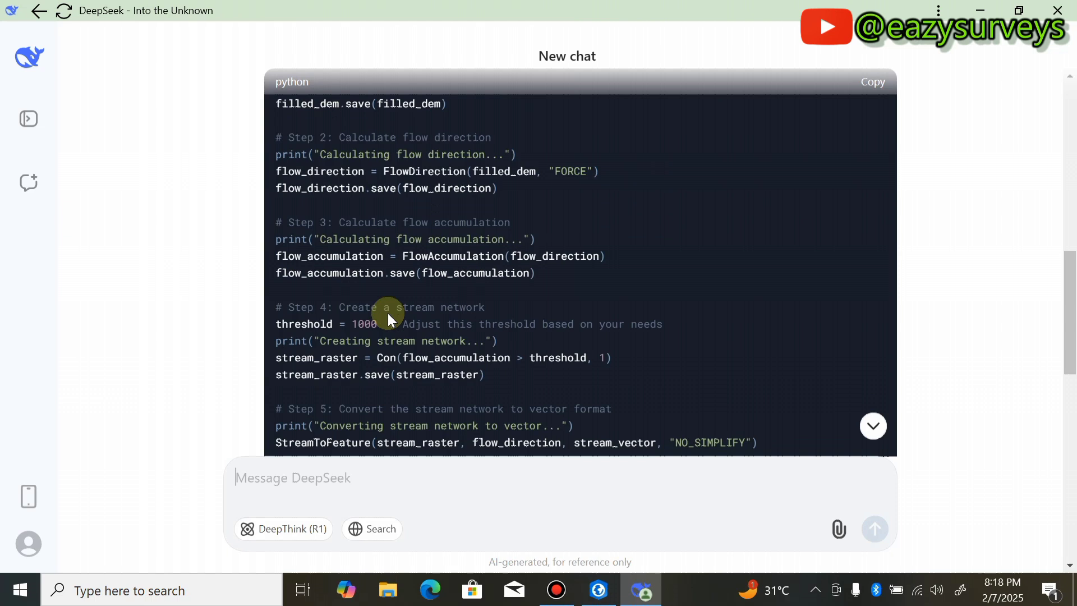
pyautogui.scroll(-3, 388, 313)
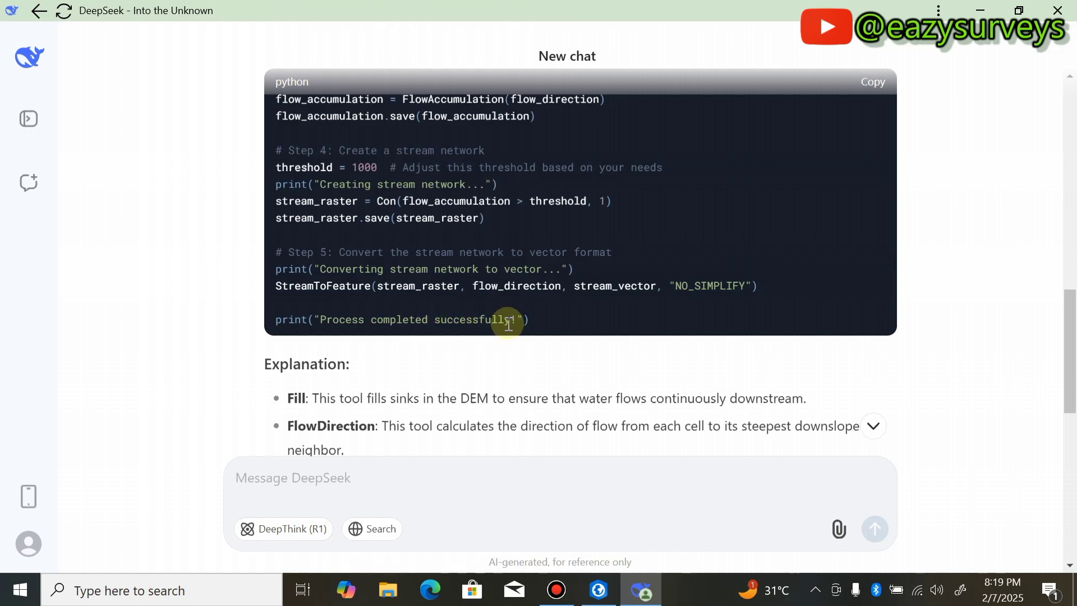
pyautogui.scroll(15, 508, 324)
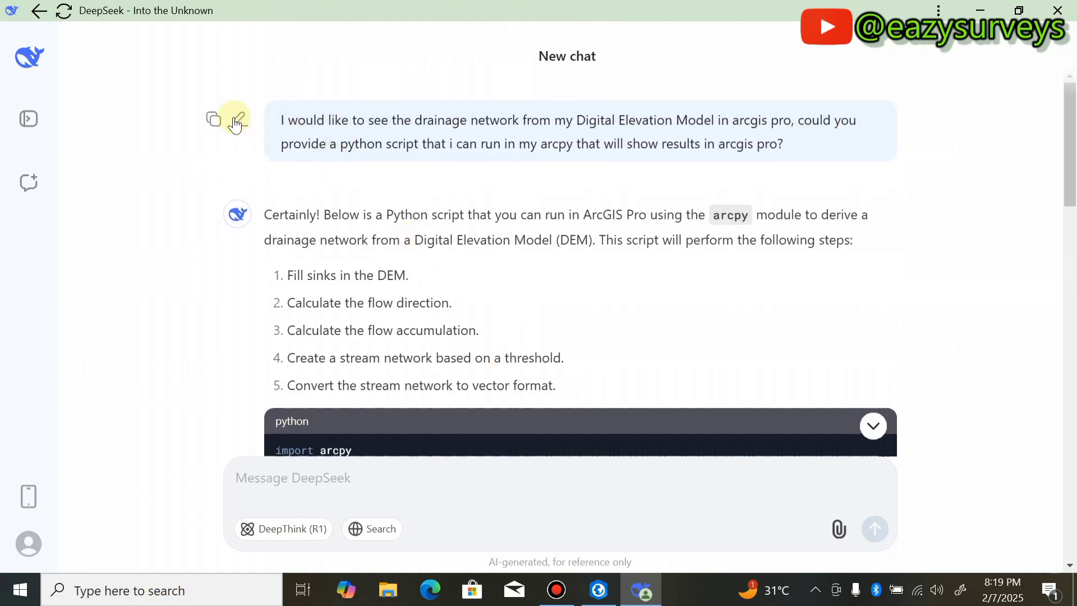
# Step: Edit and resend the question, scroll back to the script's numbered steps, then minimize DeepSeek
pyautogui.click(239, 120)
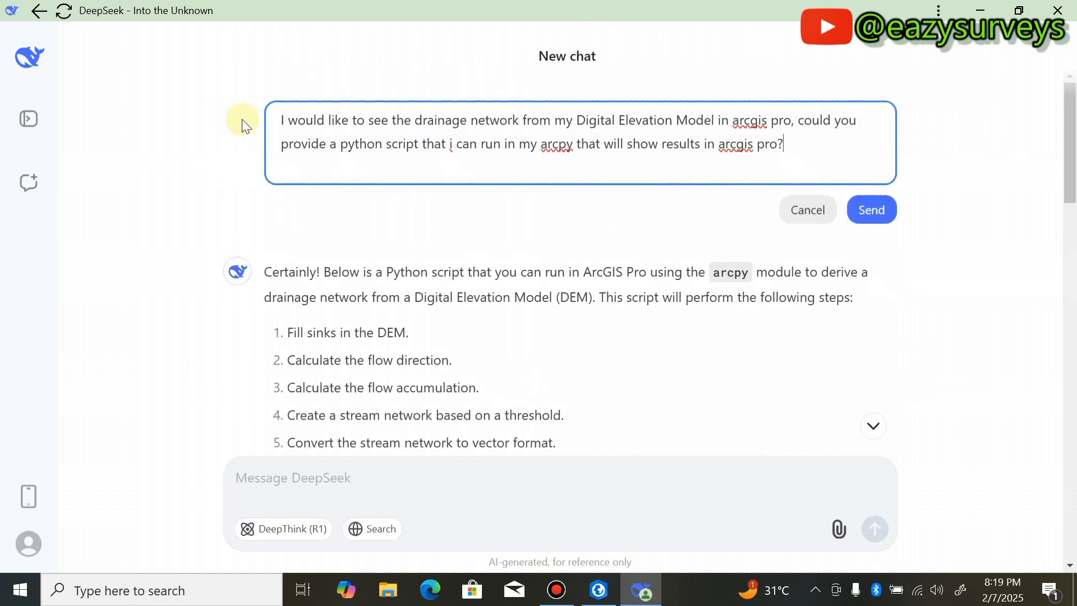
pyautogui.click(877, 220)
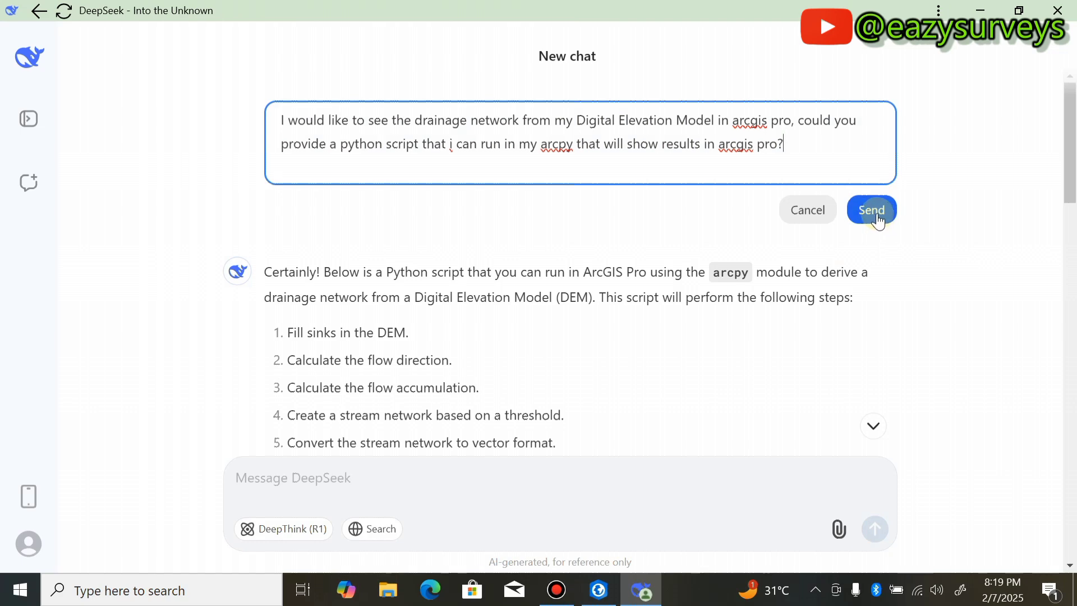
pyautogui.scroll(-13, 601, 304)
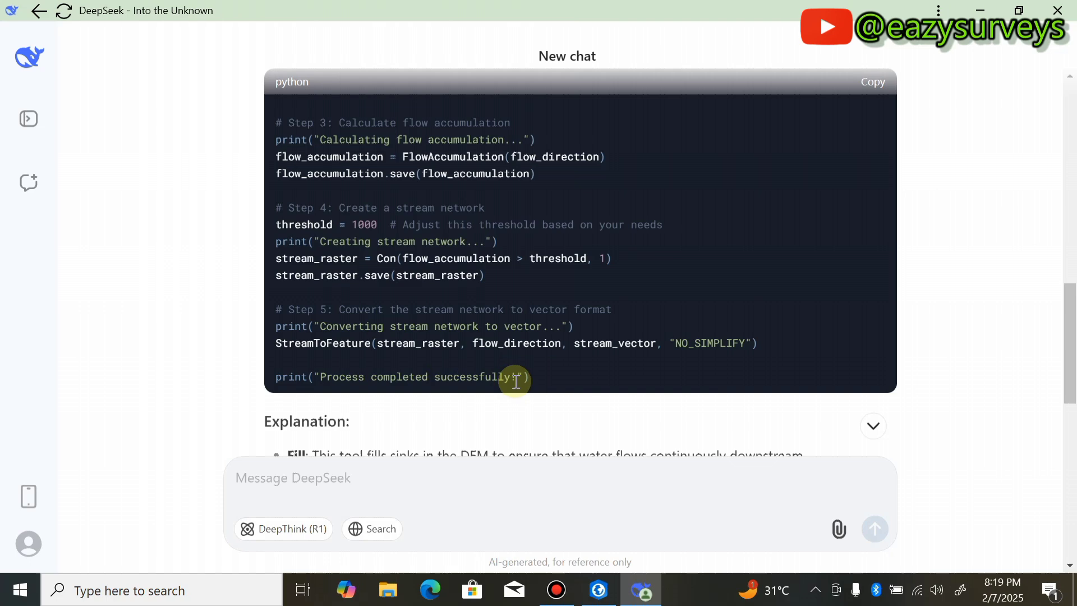
pyautogui.scroll(10, 512, 378)
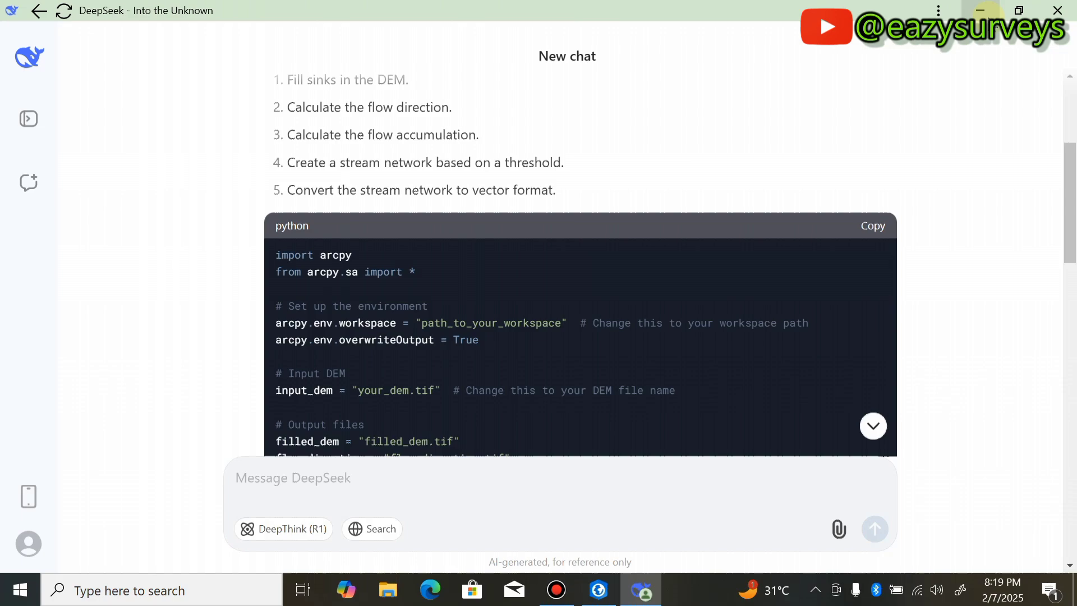
pyautogui.click(985, 13)
# Step: Back in ArcGIS Pro, open a new Python Notebook from the Analysis tab's Python menu
pyautogui.hotkey('alt', 'Tab')
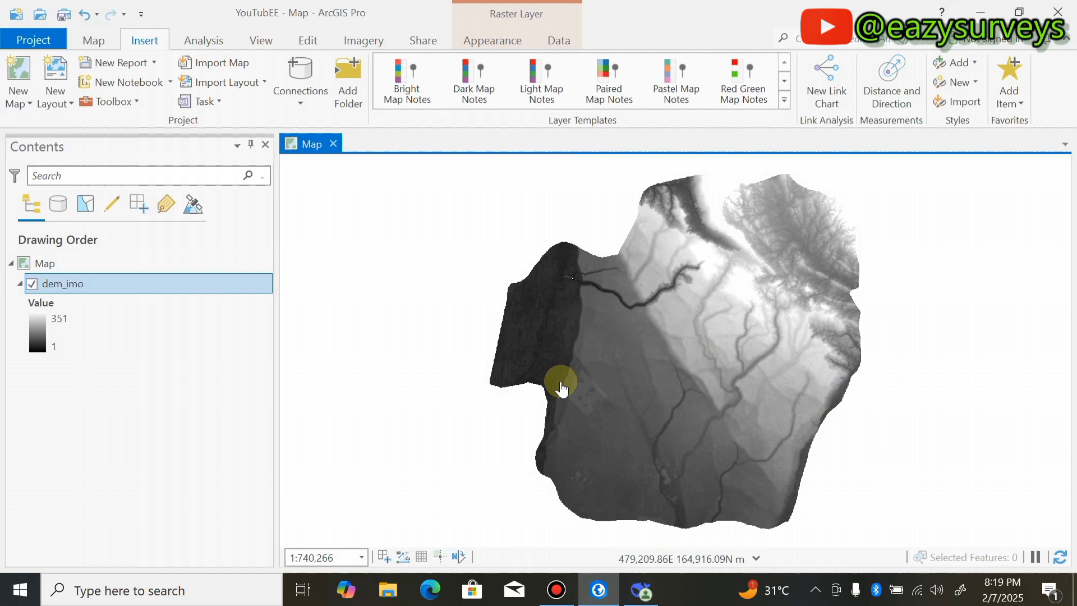
pyautogui.click(203, 42)
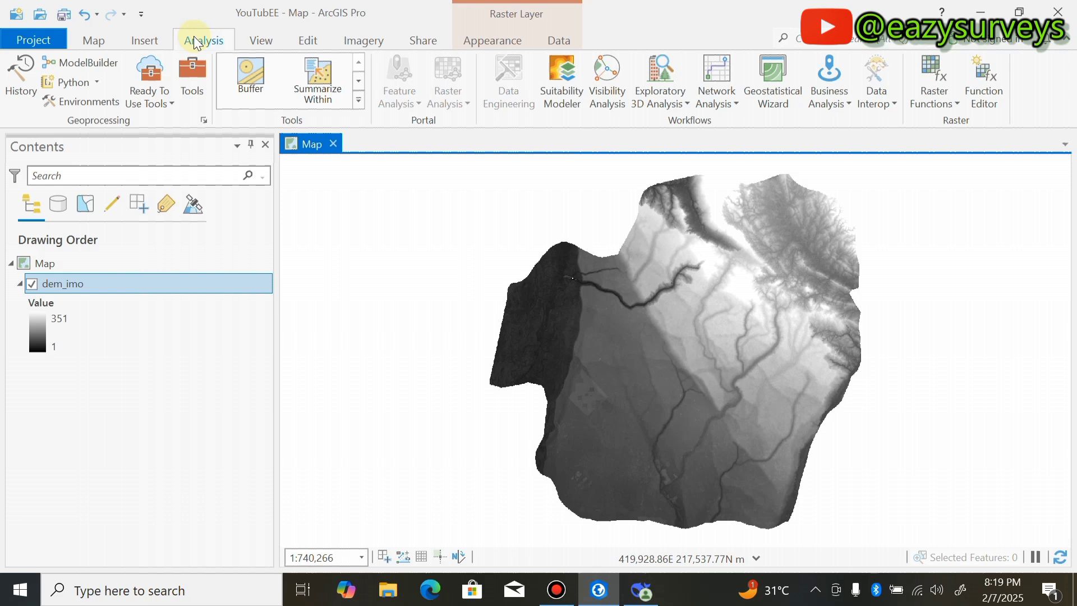
pyautogui.click(98, 83)
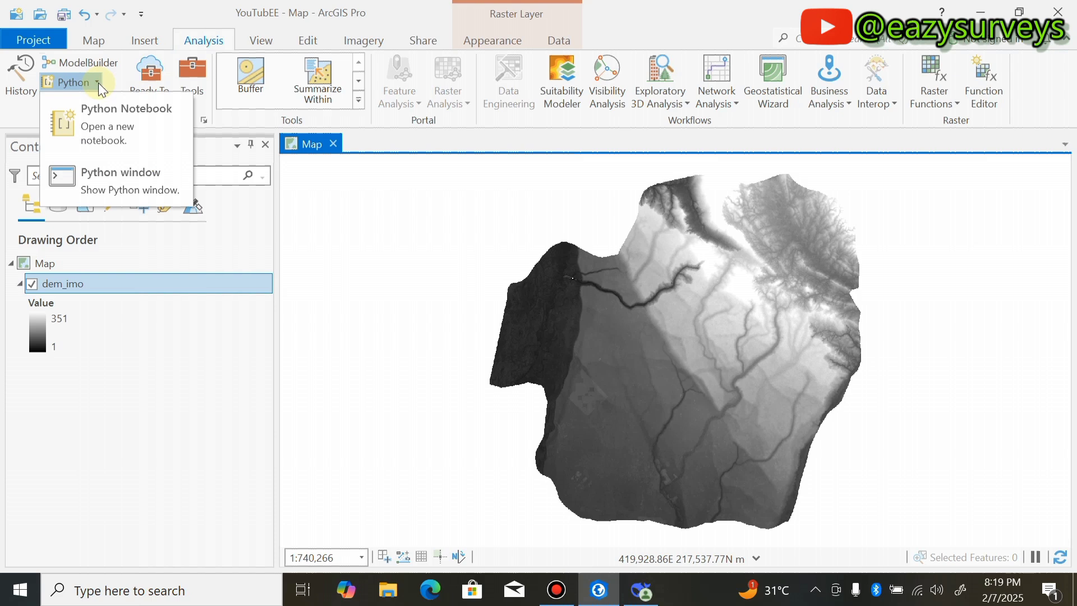
pyautogui.click(106, 120)
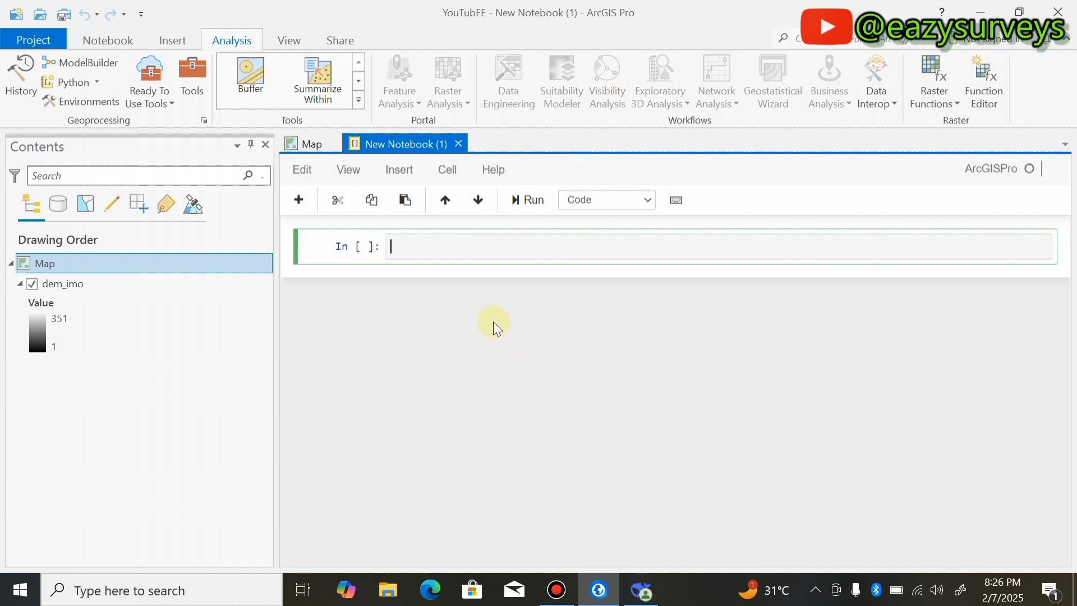
# Step: Paste the copied arcpy drainage script into the notebook's code cell
pyautogui.rightClick(394, 245)
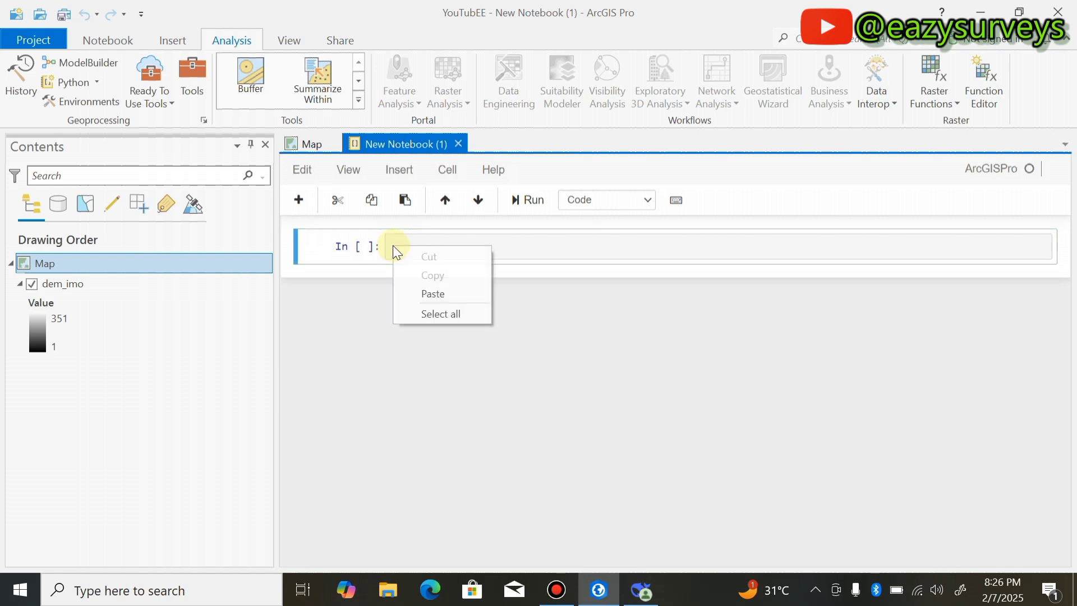
pyautogui.click(433, 294)
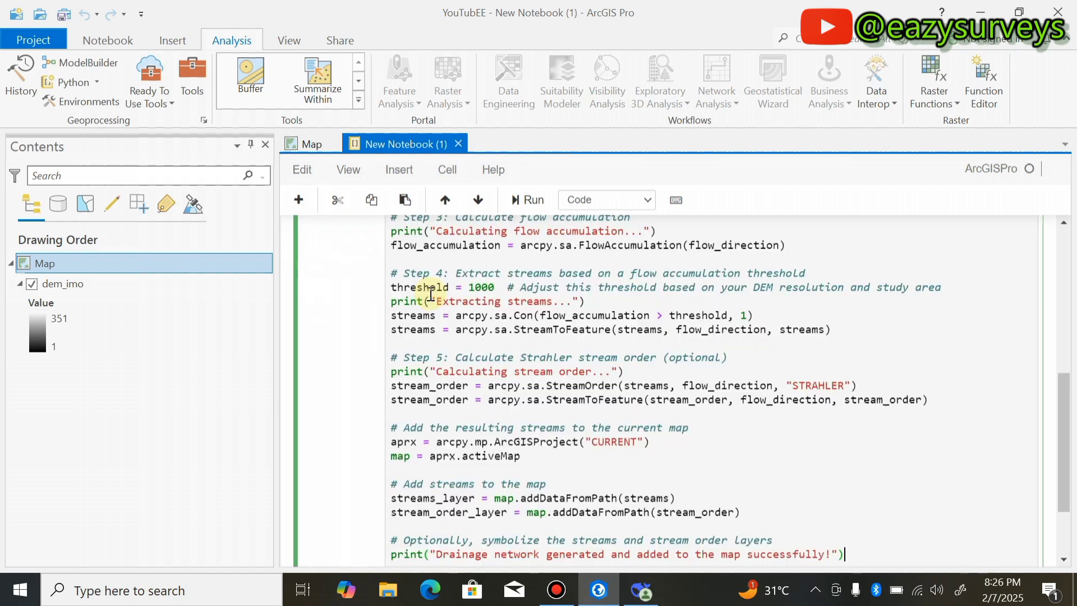
pyautogui.scroll(10, 453, 295)
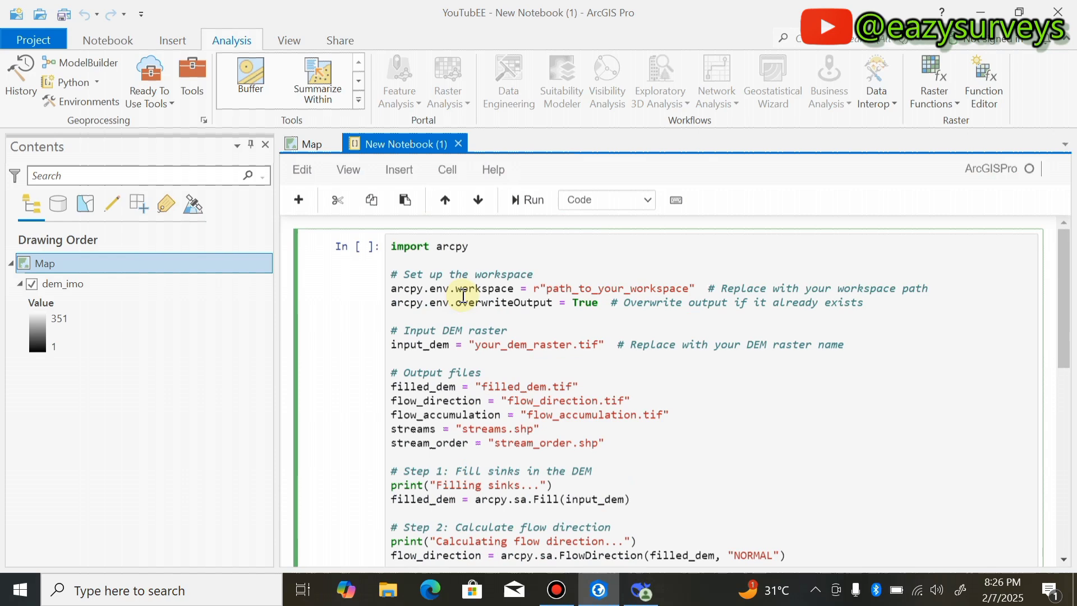
pyautogui.scroll(-2, 463, 296)
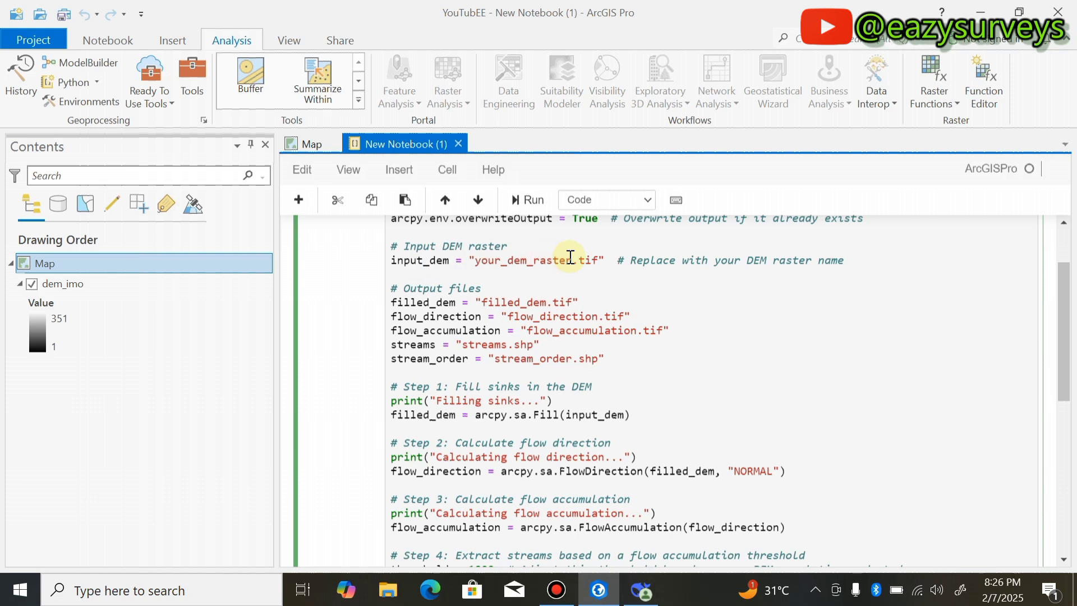
# Step: Replace the your_dem_raster placeholder in input_dem with dem_imo
pyautogui.moveTo(572, 262); pyautogui.dragTo(474, 263)
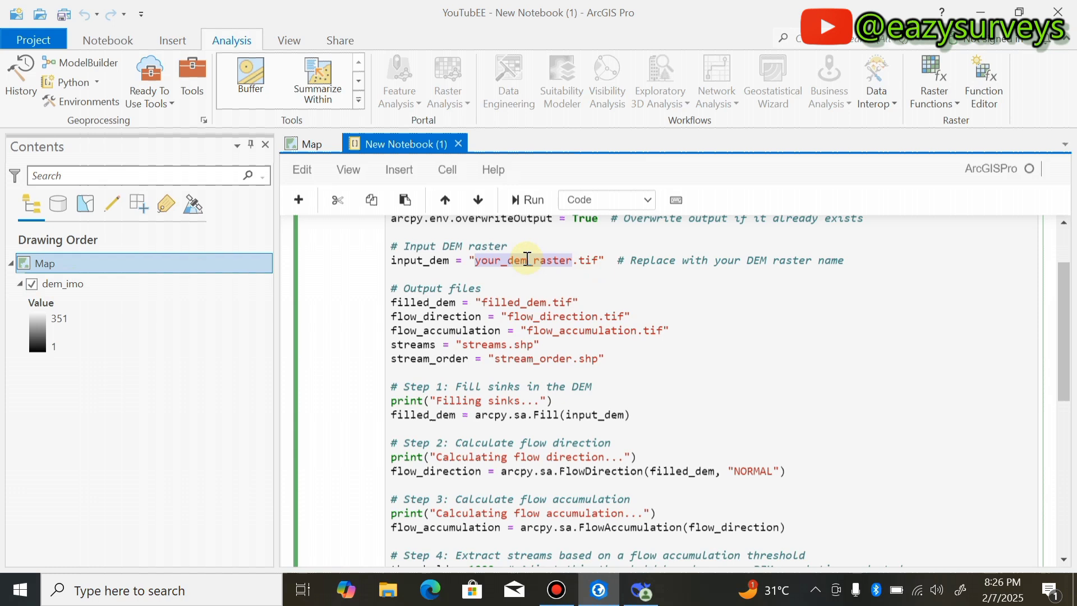
pyautogui.write('dem_')
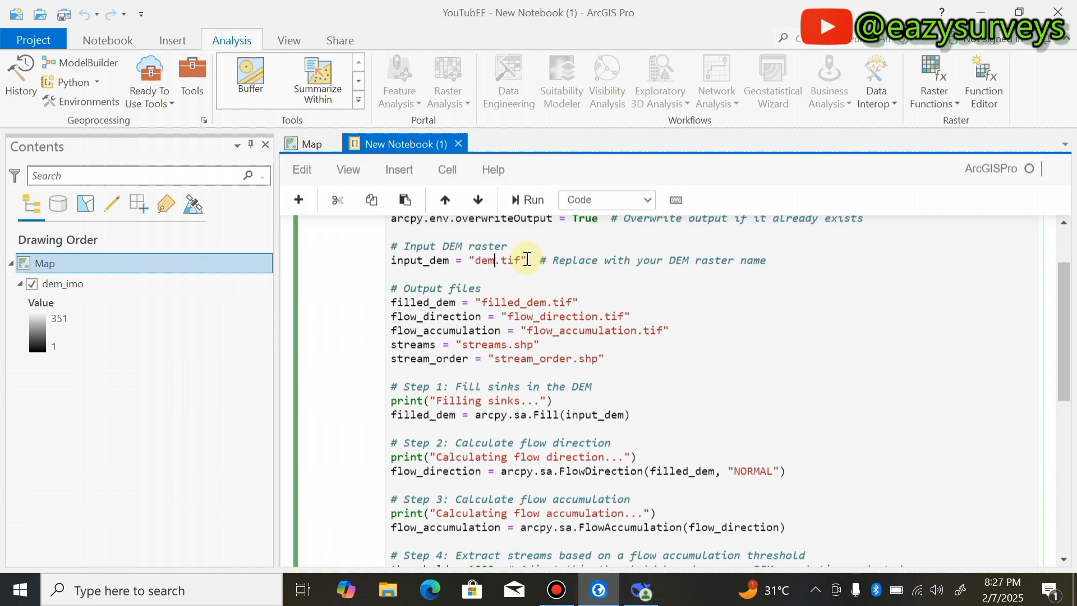
pyautogui.write('imo')
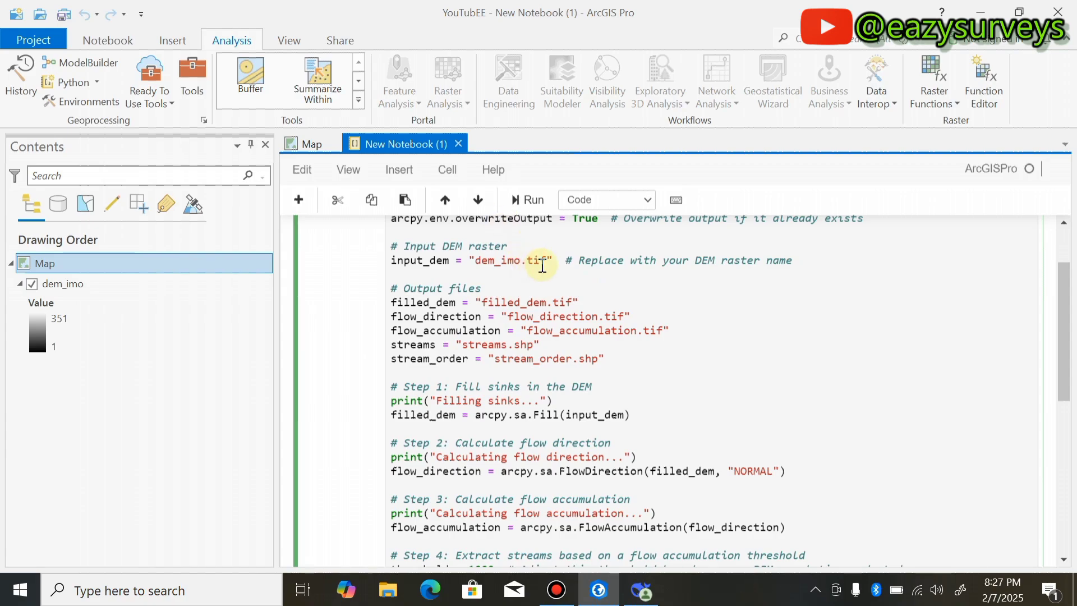
pyautogui.scroll(-3, 540, 301)
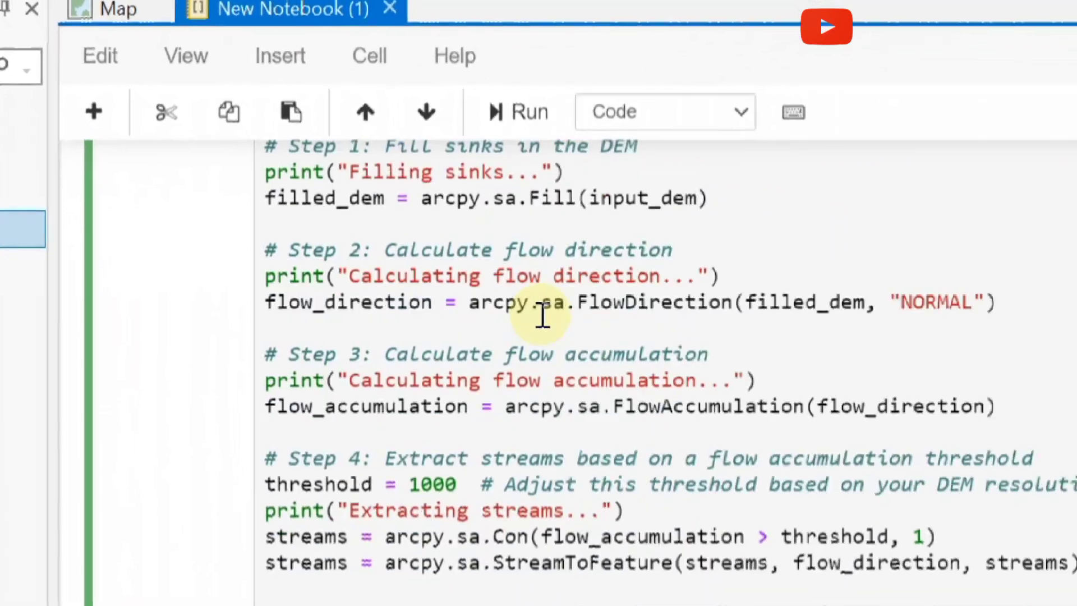
pyautogui.scroll(-5, 543, 316)
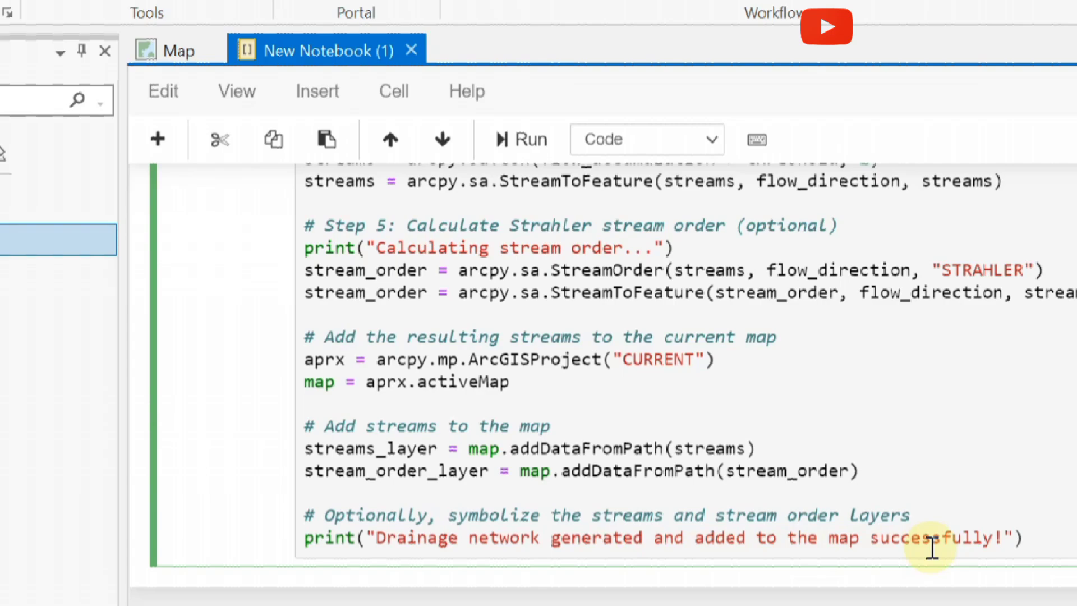
pyautogui.scroll(10, 933, 547)
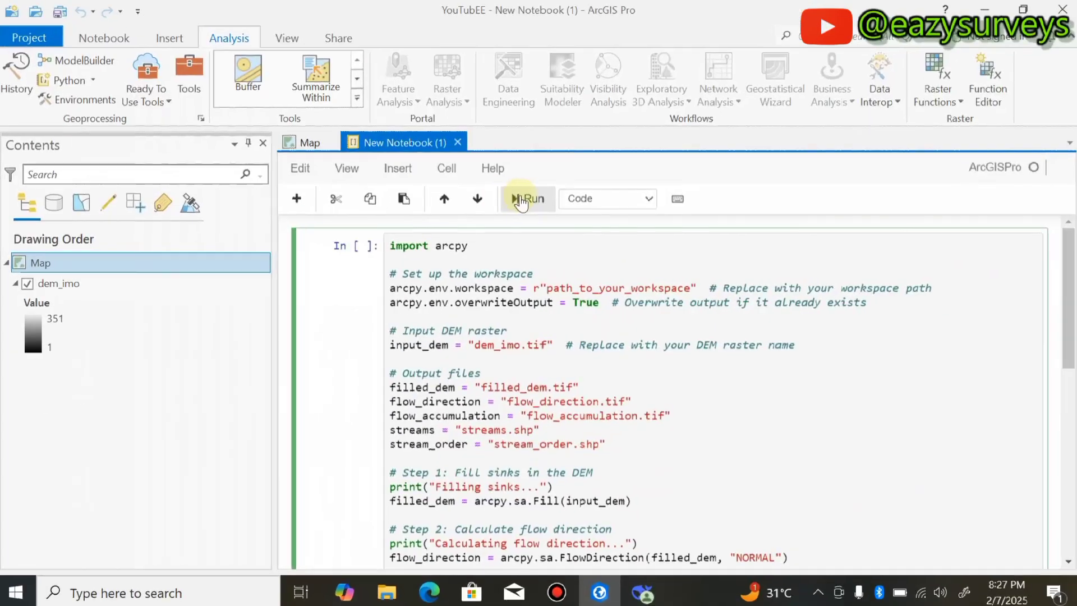
# Step: Run the notebook script, review its output, and return to the Map to see the new layers
pyautogui.click(521, 201)
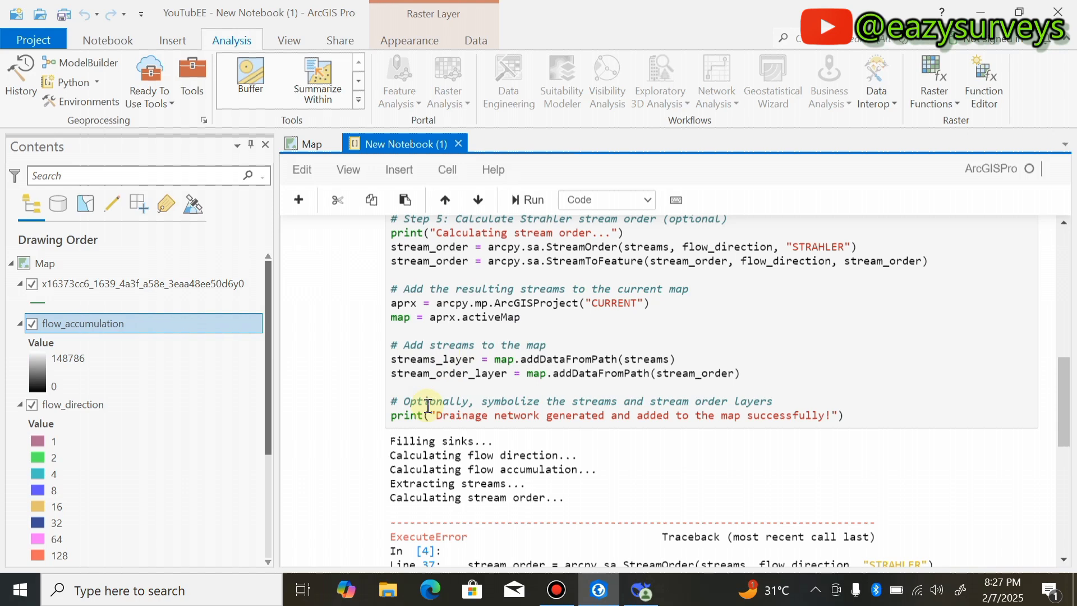
pyautogui.scroll(3, 488, 438)
pyautogui.scroll(5, 494, 416)
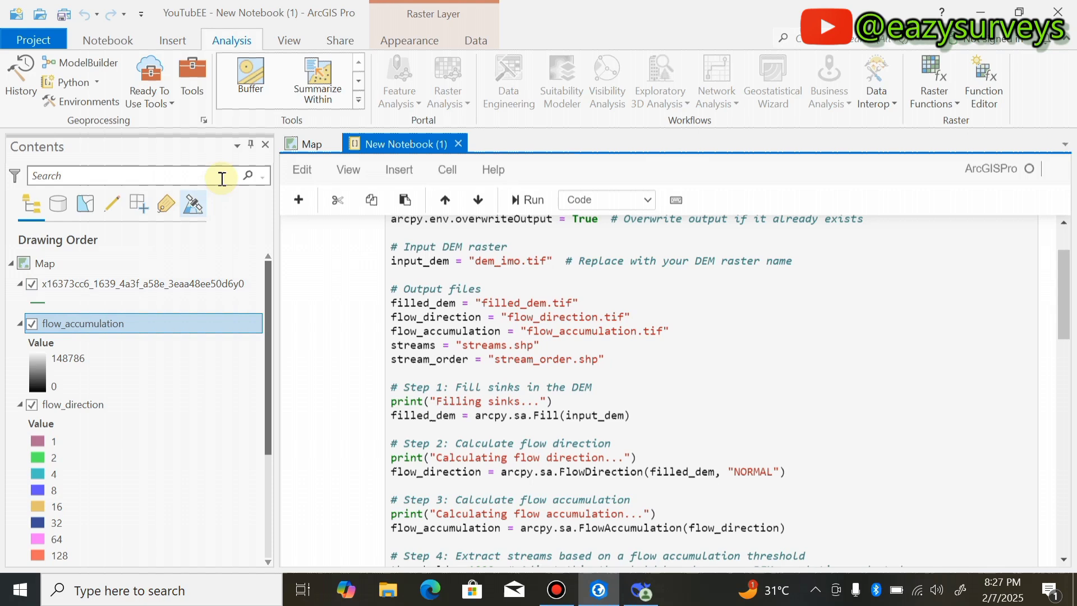
pyautogui.click(310, 147)
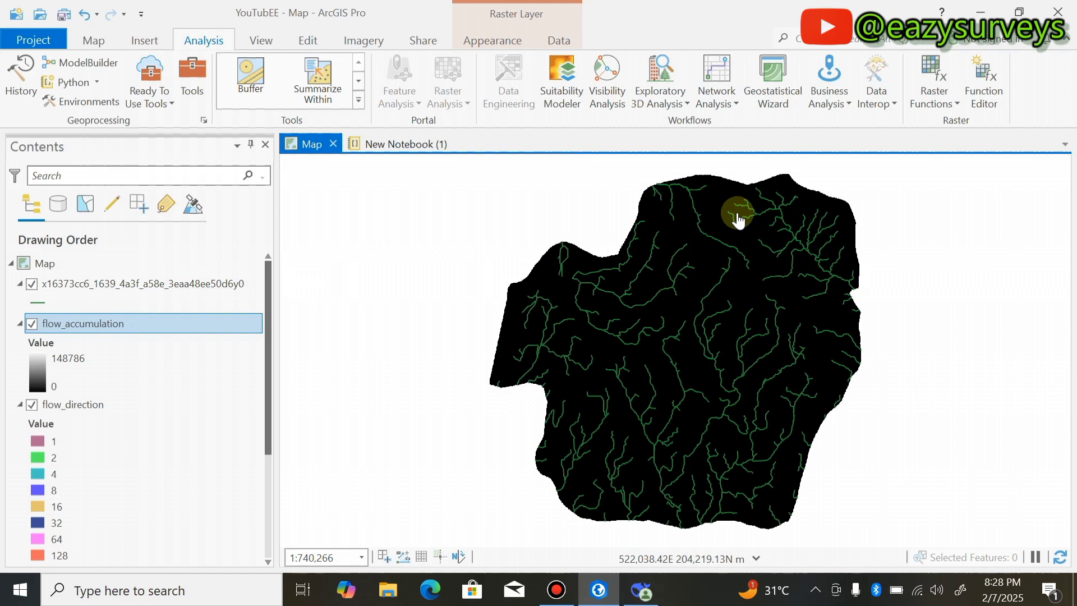
pyautogui.hotkey('alt', 'Tab')
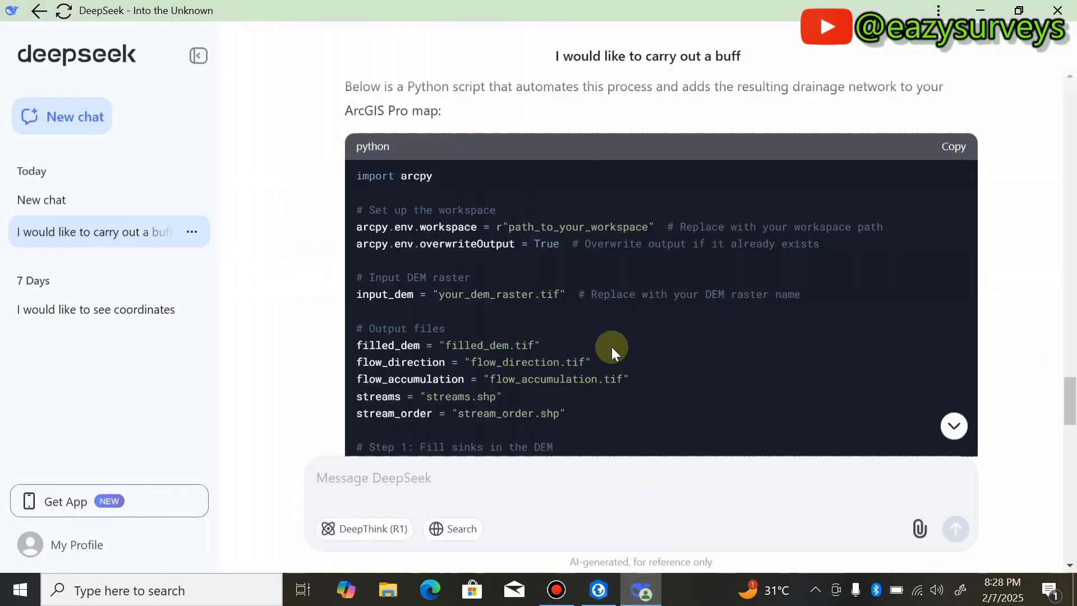
pyautogui.scroll(1, 574, 306)
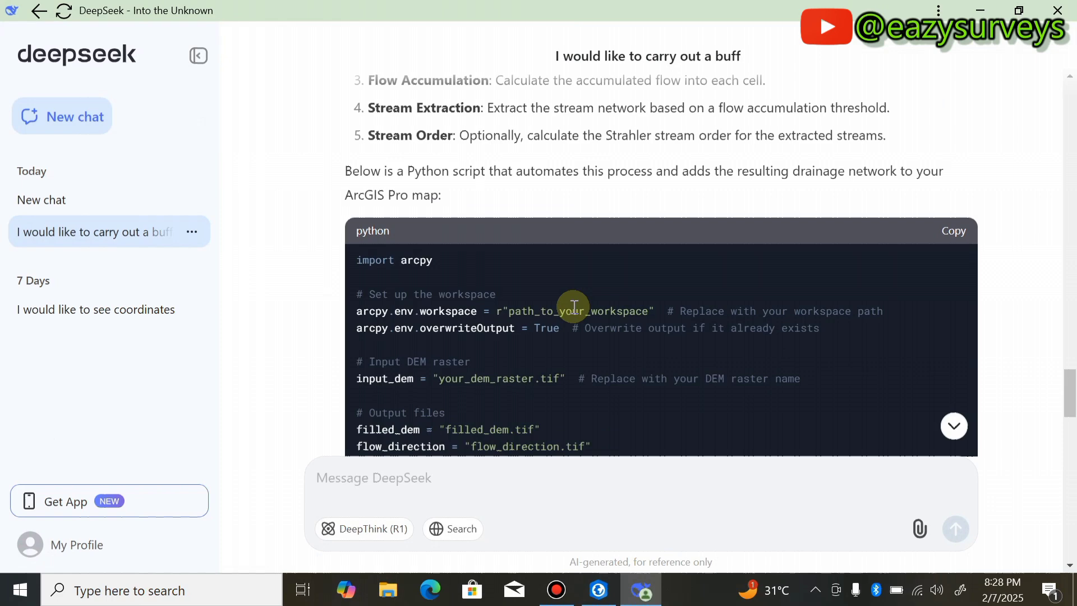
pyautogui.scroll(-1, 574, 306)
pyautogui.scroll(-6, 574, 307)
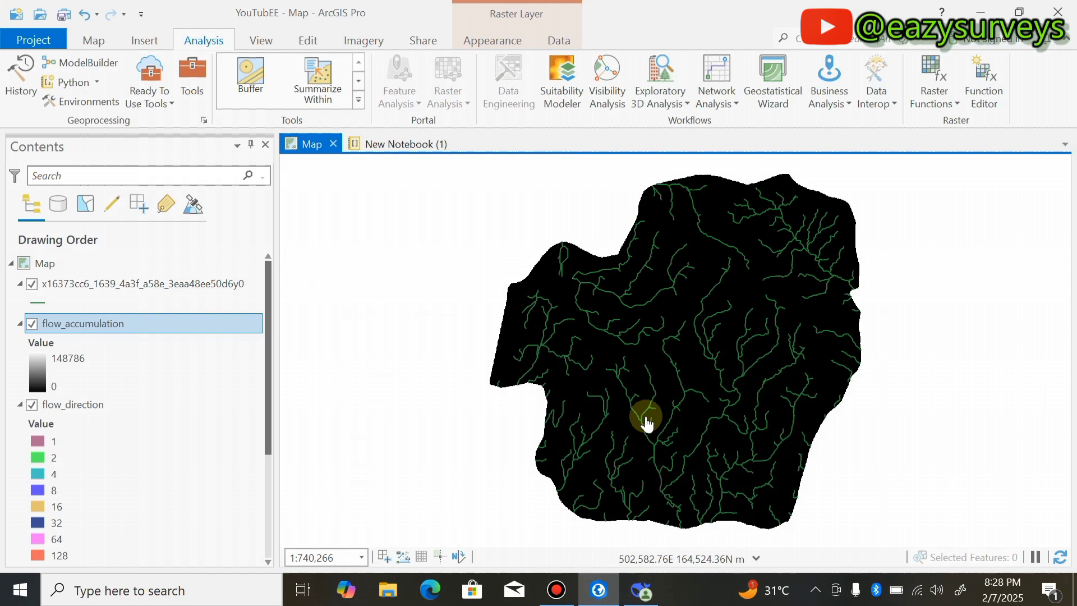
pyautogui.click(405, 147)
pyautogui.scroll(-3, 514, 319)
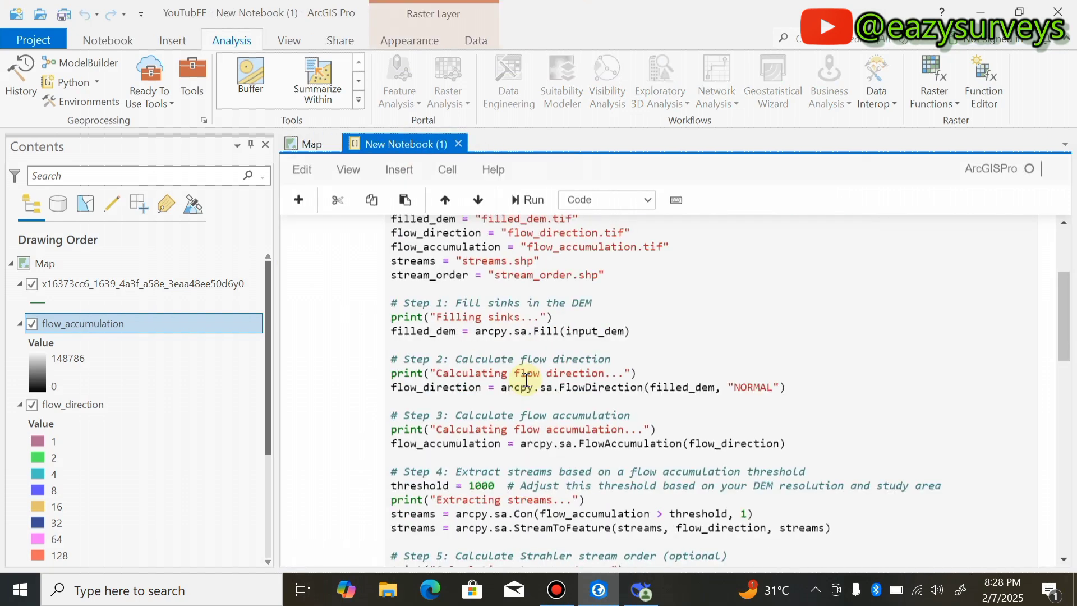
pyautogui.click(494, 317)
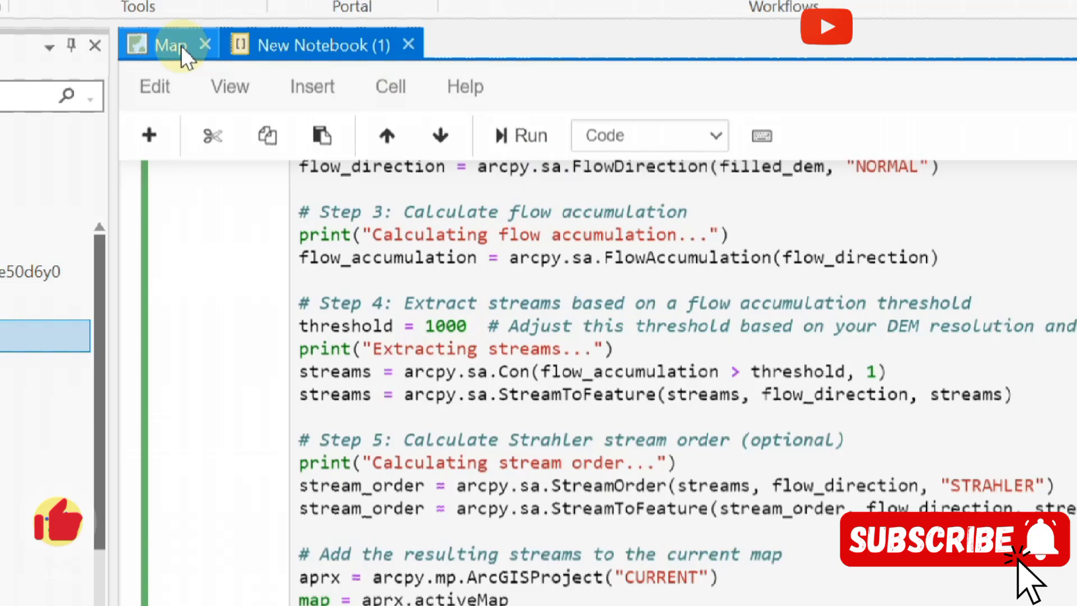
pyautogui.click(124, 20)
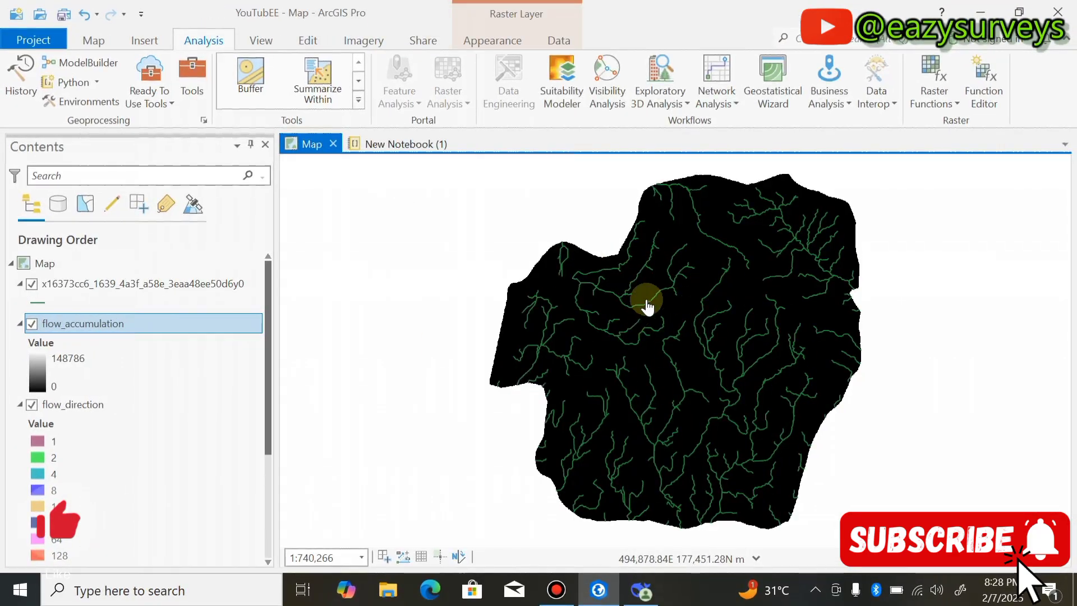
pyautogui.click(87, 349)
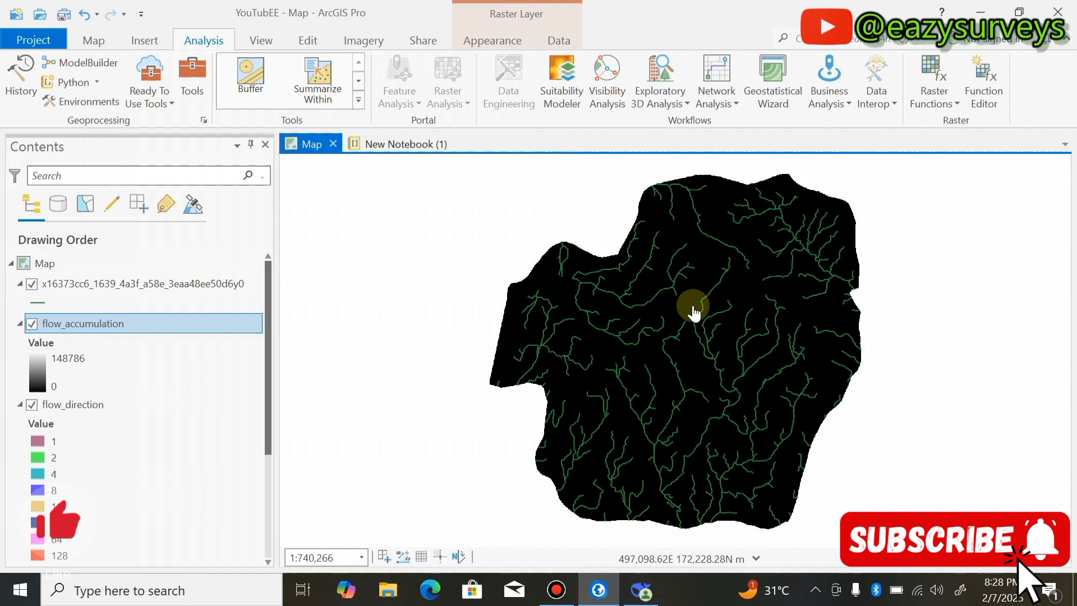
# Step: In the stream layer's Properties, change its Name to Drainage Network
pyautogui.click(68, 289)
pyautogui.rightClick(81, 289)
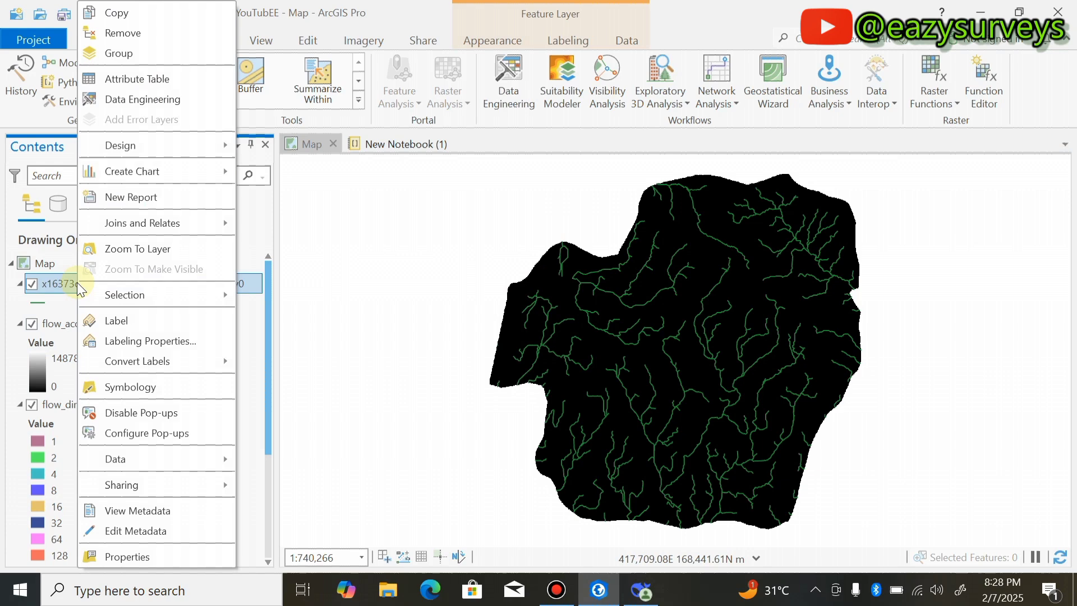
pyautogui.click(127, 556)
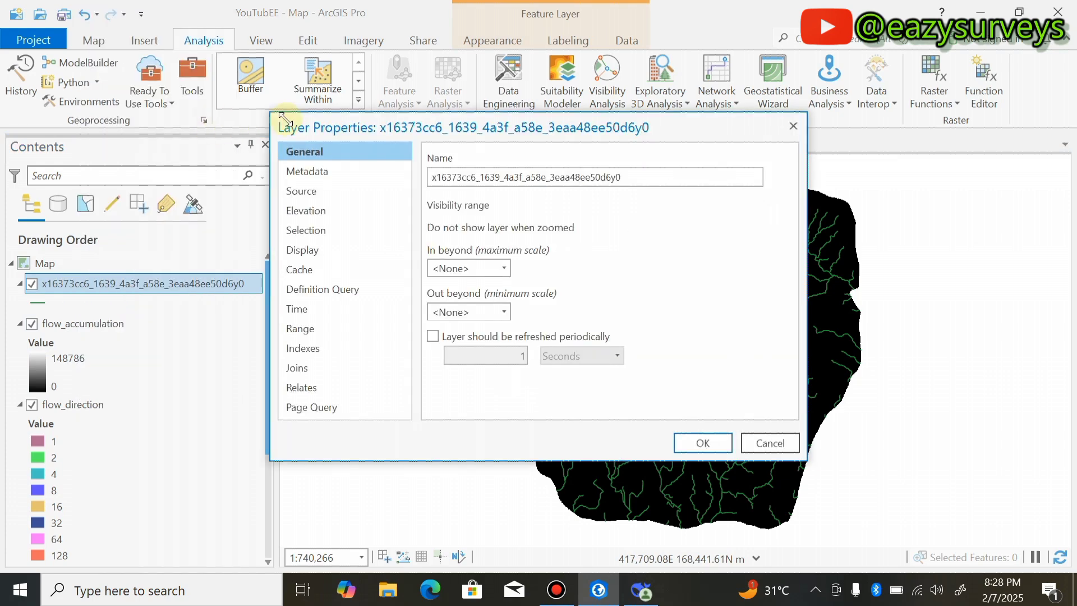
pyautogui.moveTo(635, 178); pyautogui.dragTo(433, 178)
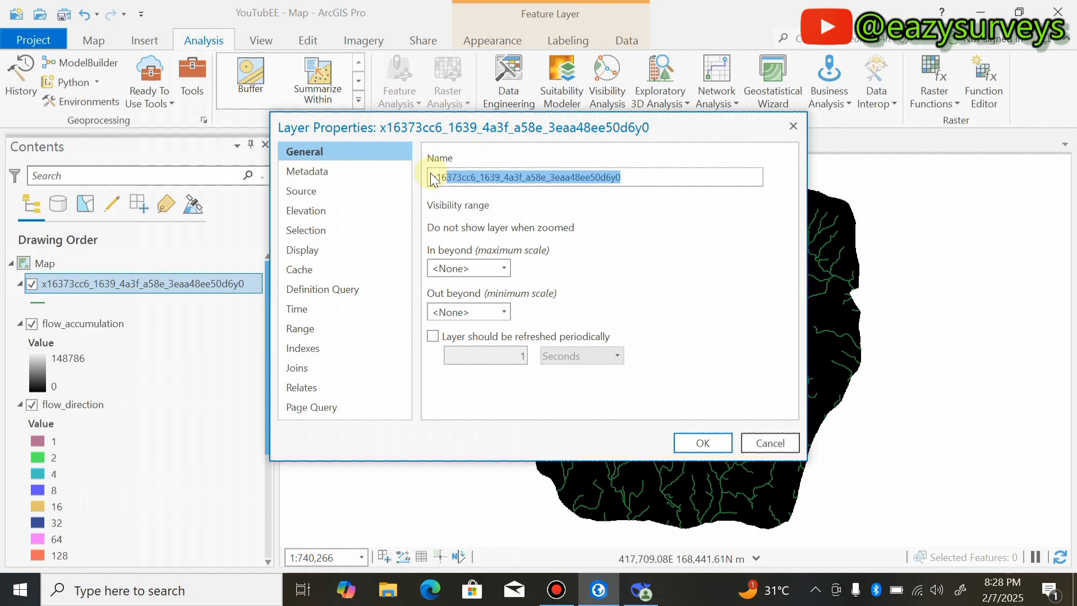
pyautogui.write('Drainage Network')
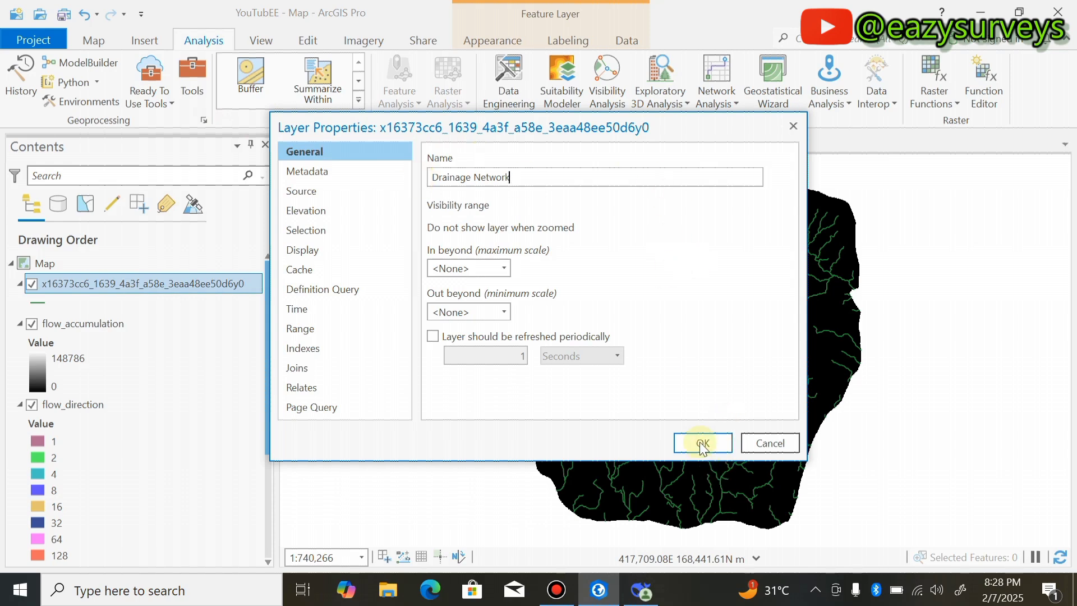
pyautogui.click(702, 443)
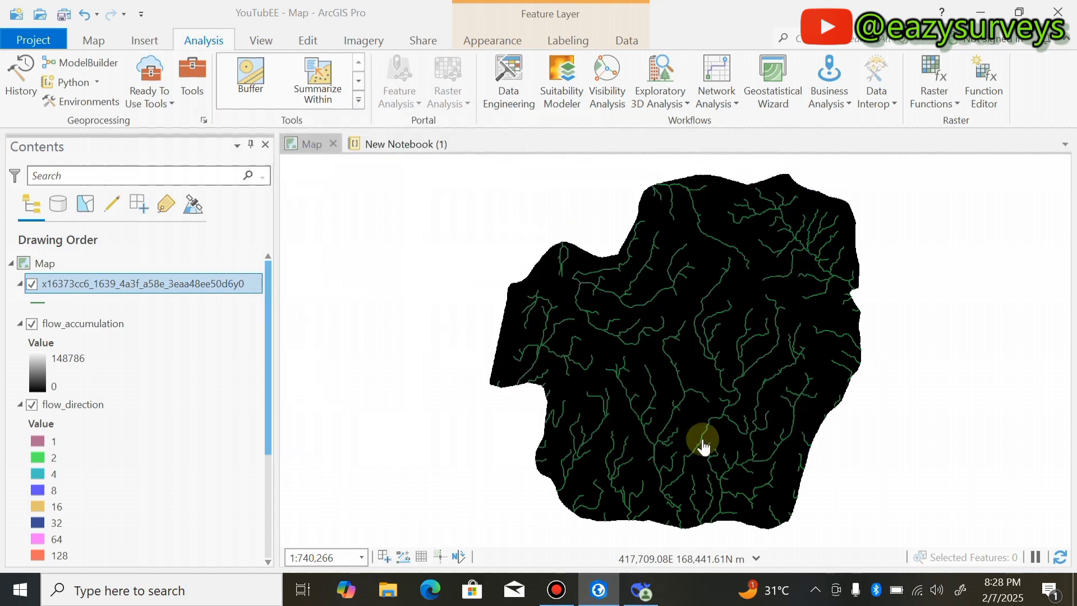
# Step: Hide the flow_accumulation and flow_direction layers in the Contents pane
pyautogui.click(31, 325)
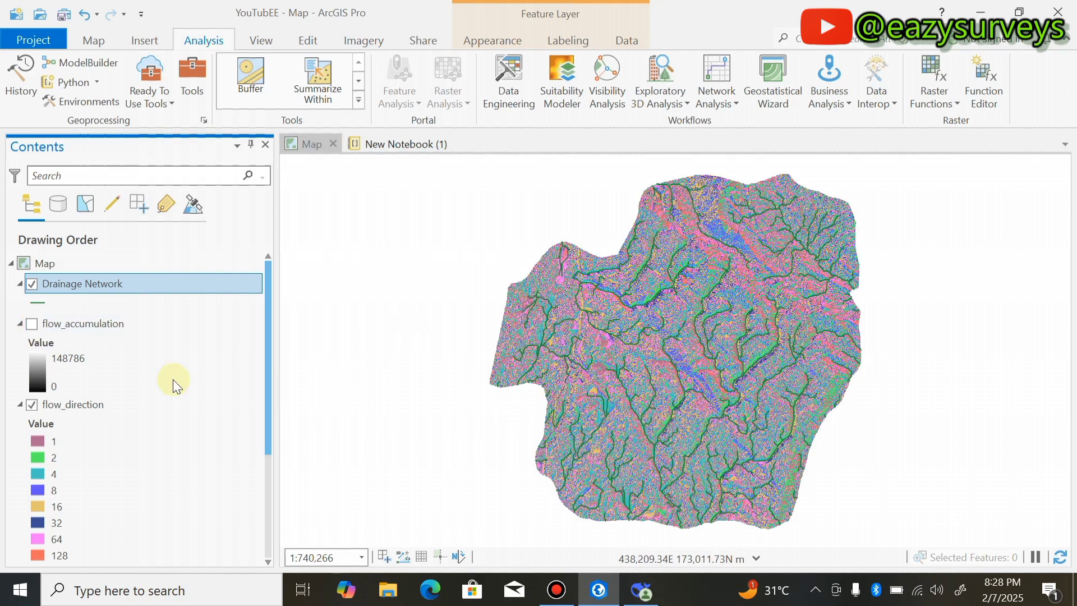
pyautogui.click(89, 403)
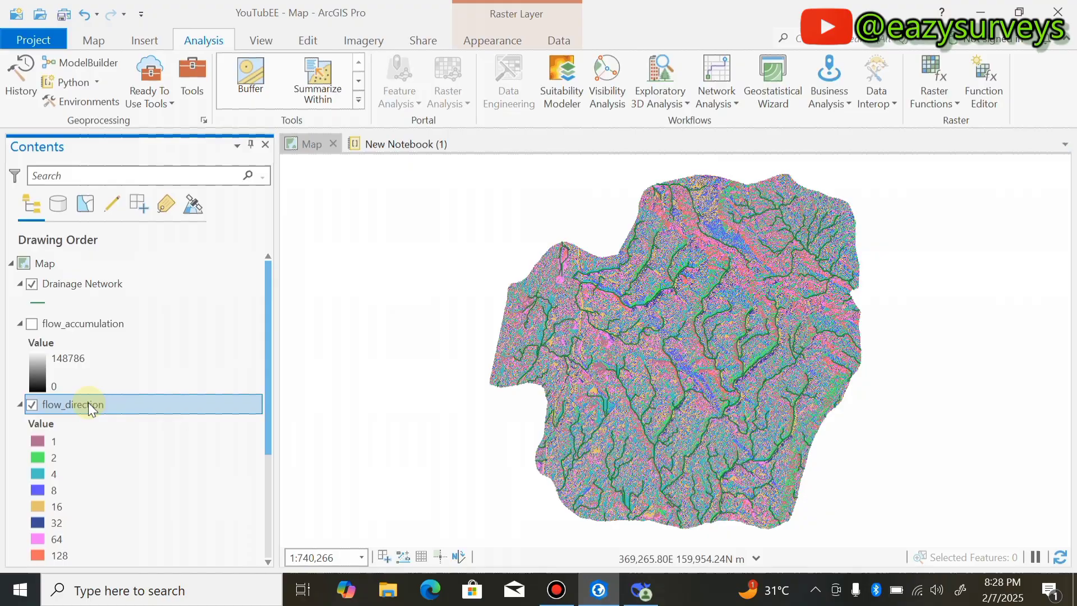
pyautogui.scroll(4, 685, 370)
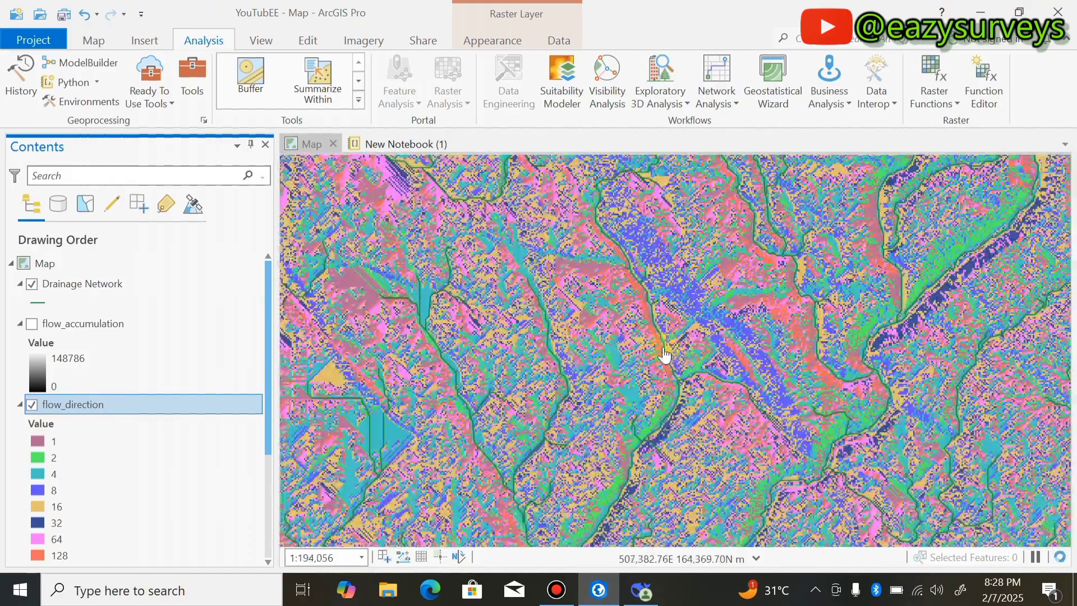
pyautogui.scroll(1, 671, 360)
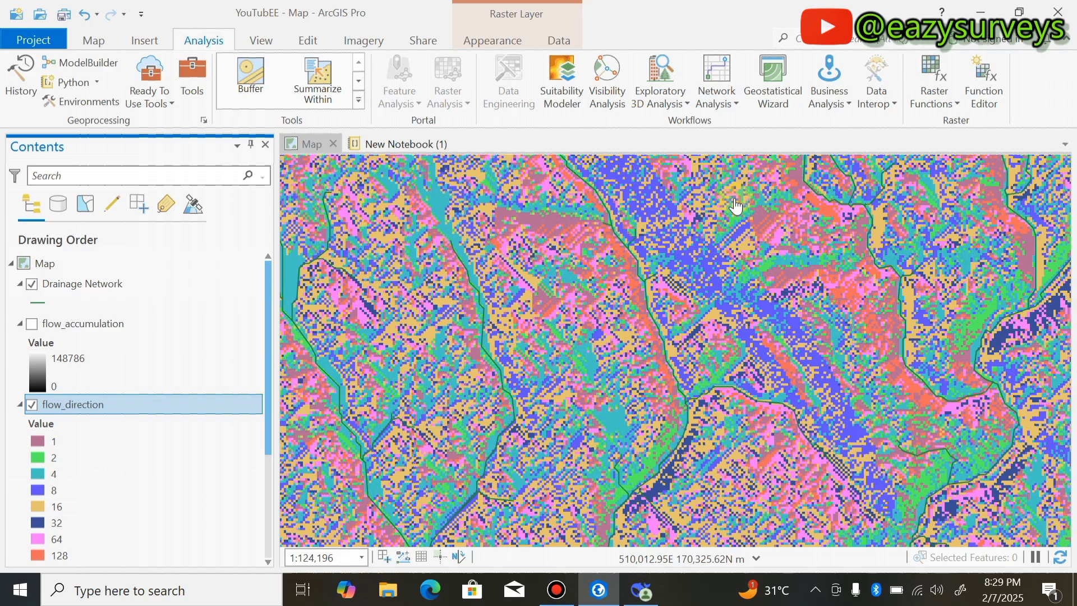
pyautogui.click(32, 404)
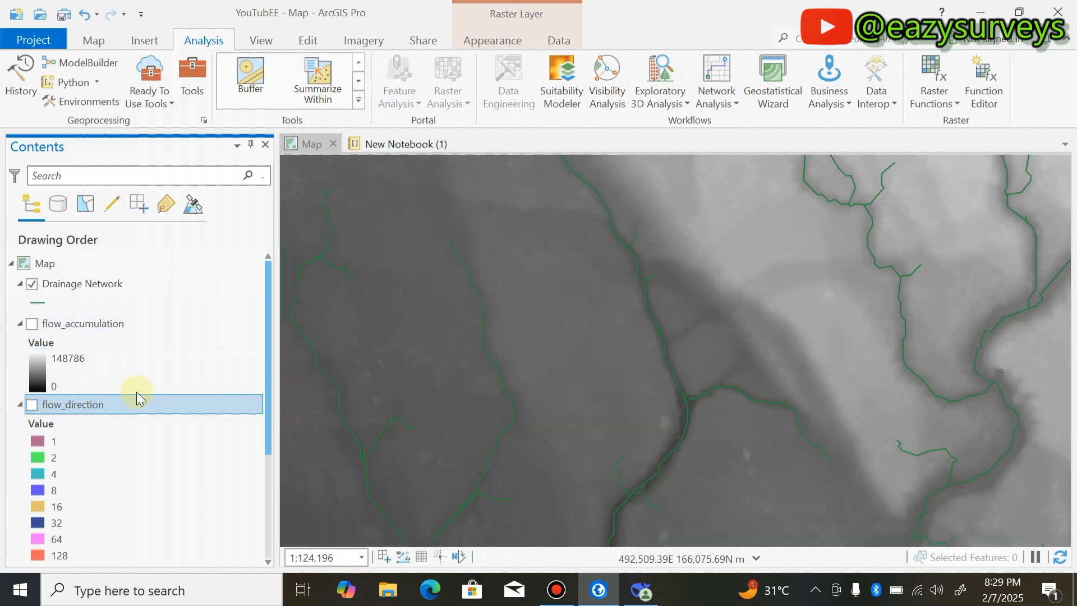
# Step: Select the filled_dem elevation ramp and hide the original dem_imo layer
pyautogui.scroll(-3, 69, 417)
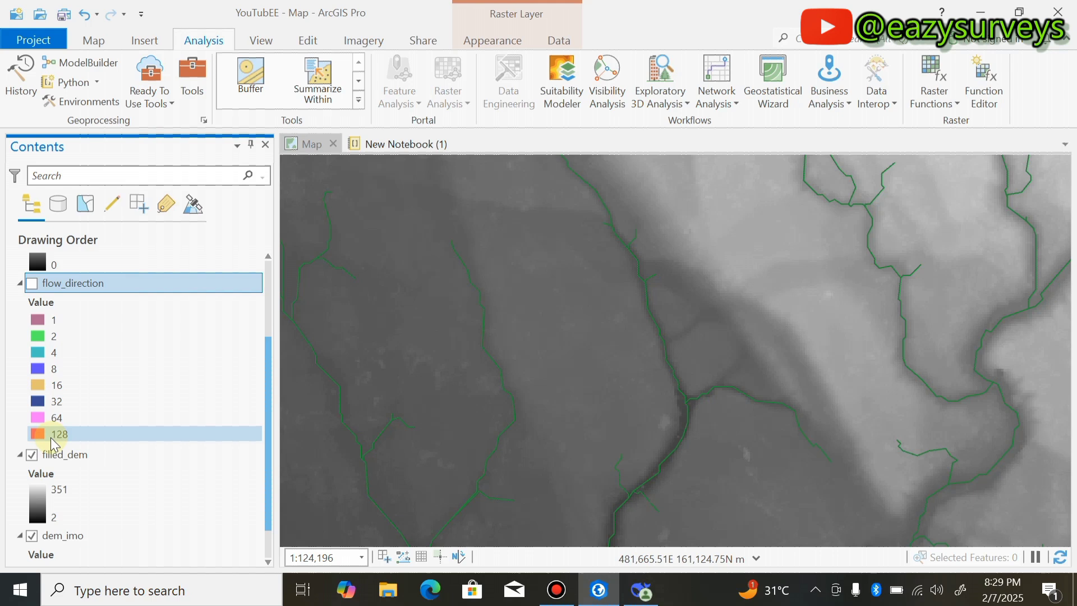
pyautogui.click(60, 455)
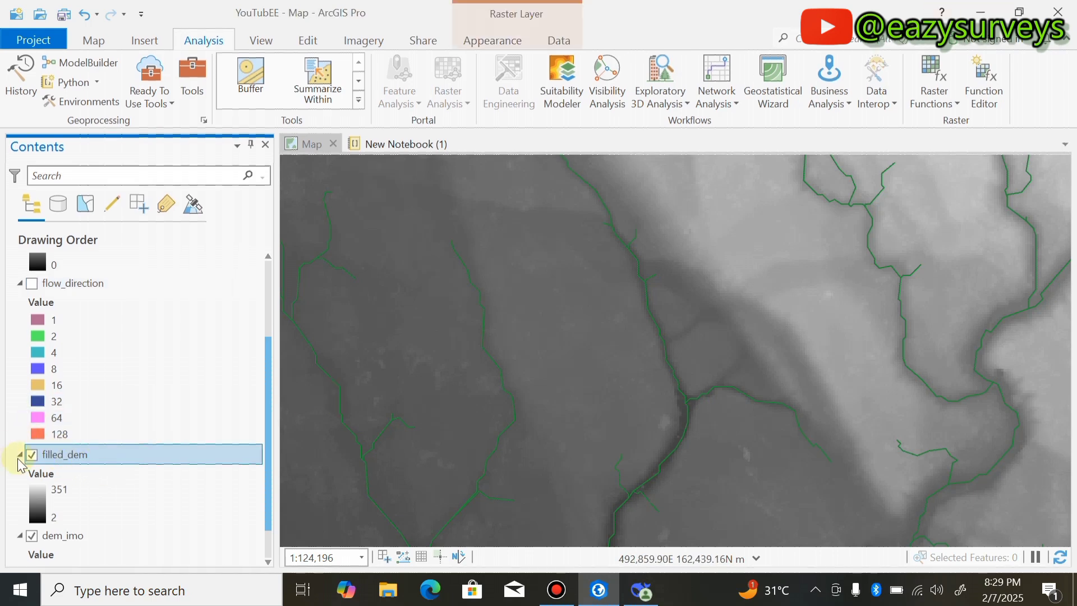
pyautogui.scroll(-1, 22, 457)
pyautogui.click(44, 448)
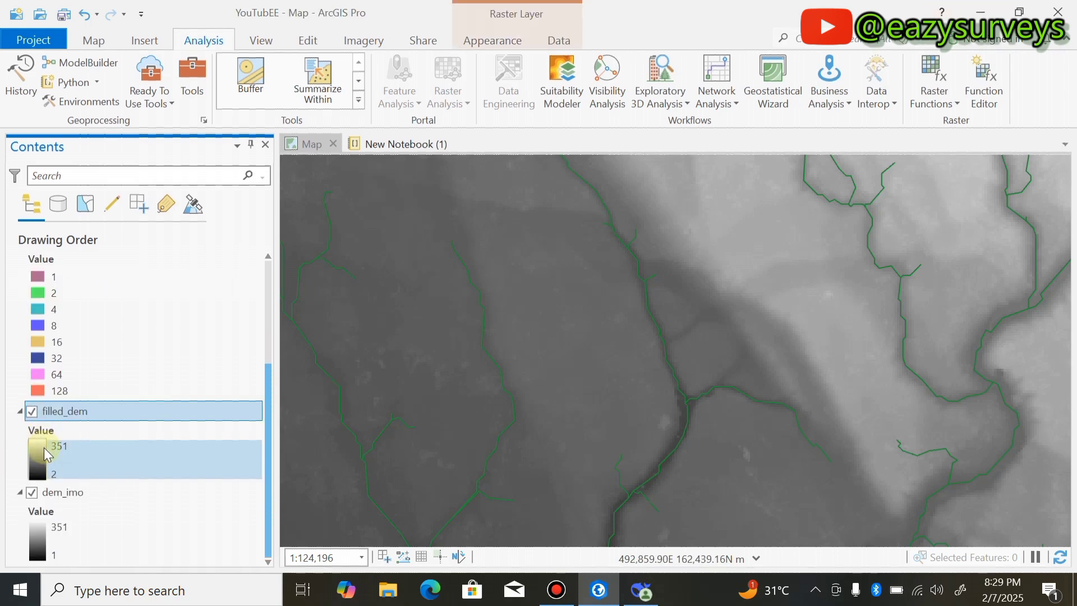
pyautogui.click(32, 492)
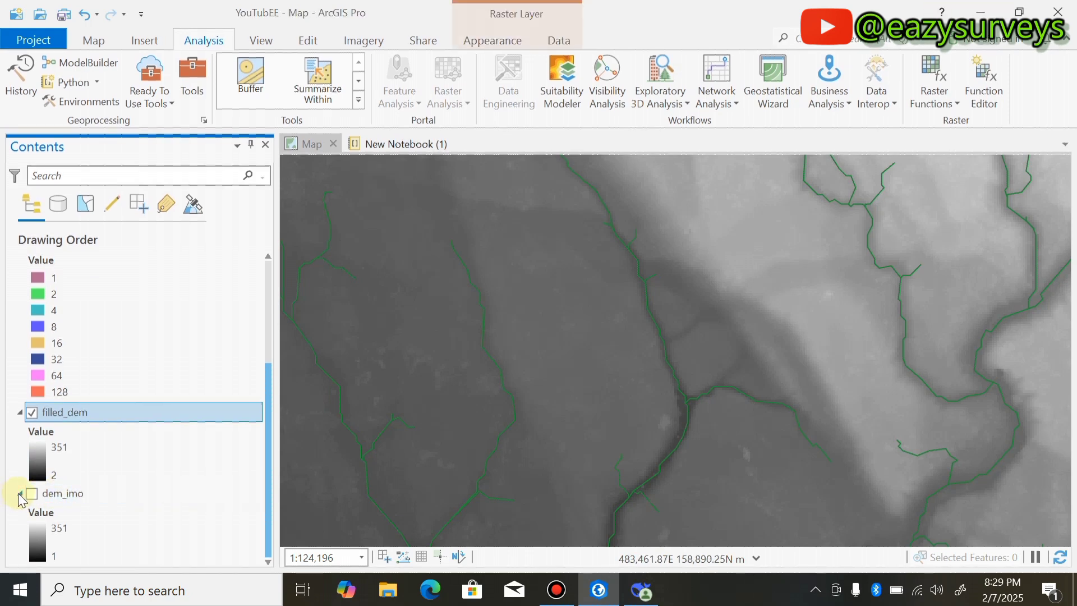
pyautogui.scroll(1, 23, 497)
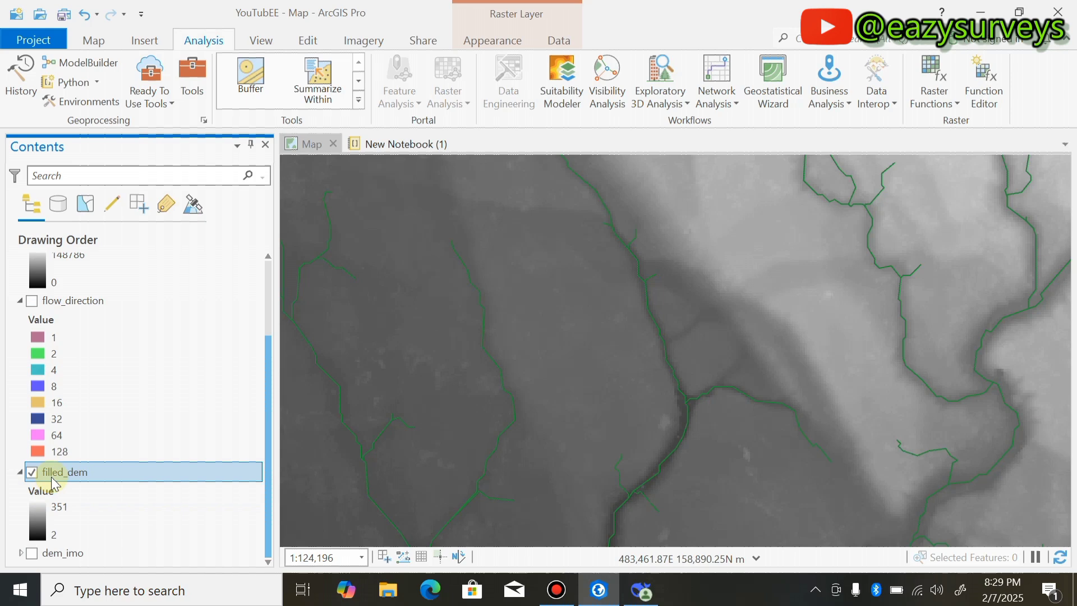
# Step: Apply a green-yellow-red colour scheme to the filled_dem symbology
pyautogui.click(39, 513)
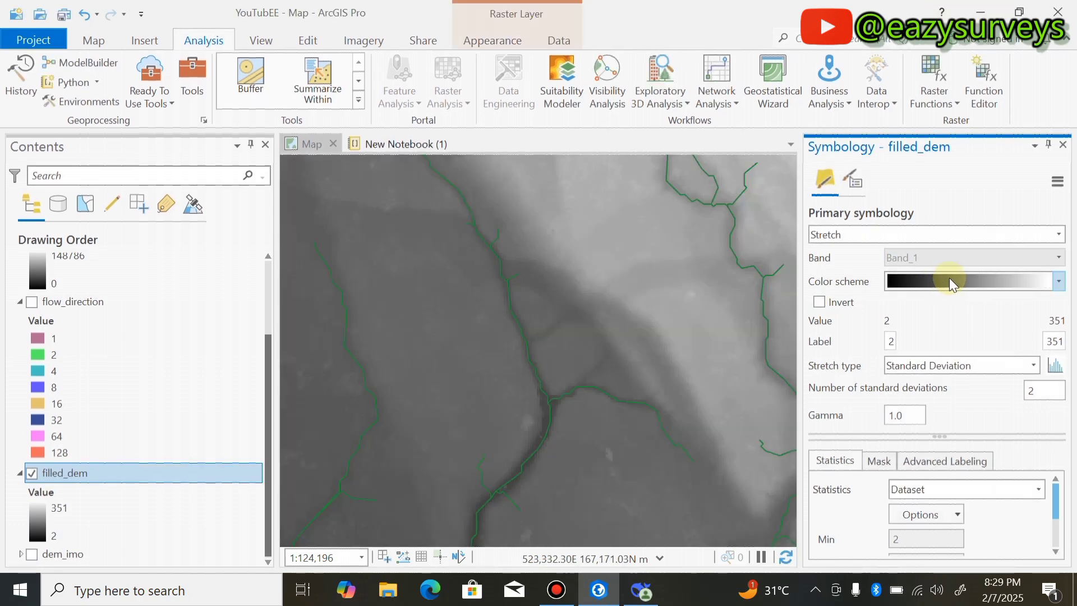
pyautogui.click(950, 279)
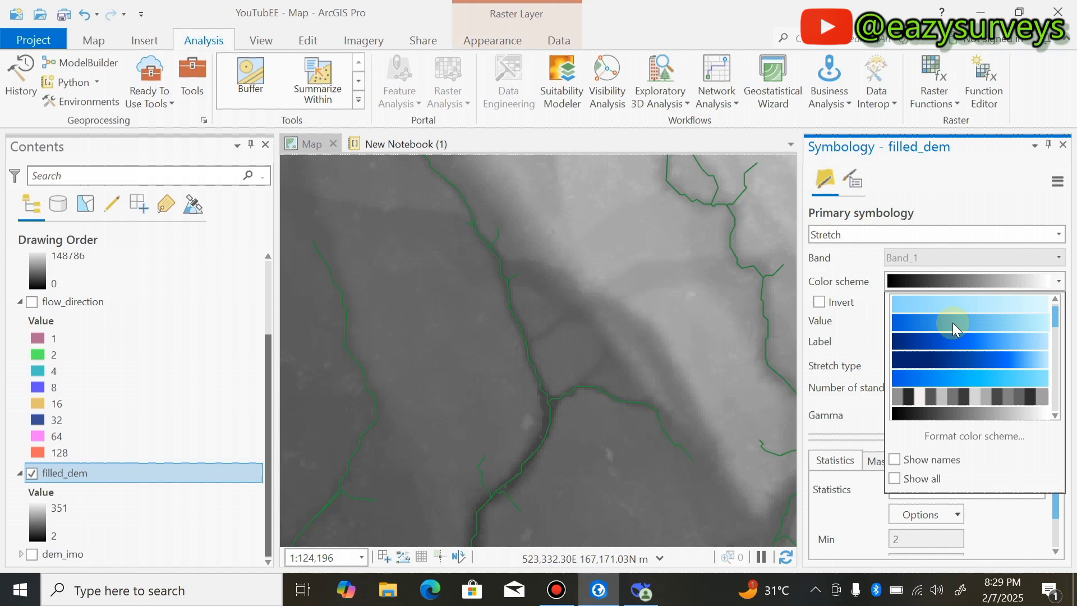
pyautogui.scroll(-3, 953, 325)
pyautogui.scroll(-2, 960, 373)
pyautogui.click(959, 358)
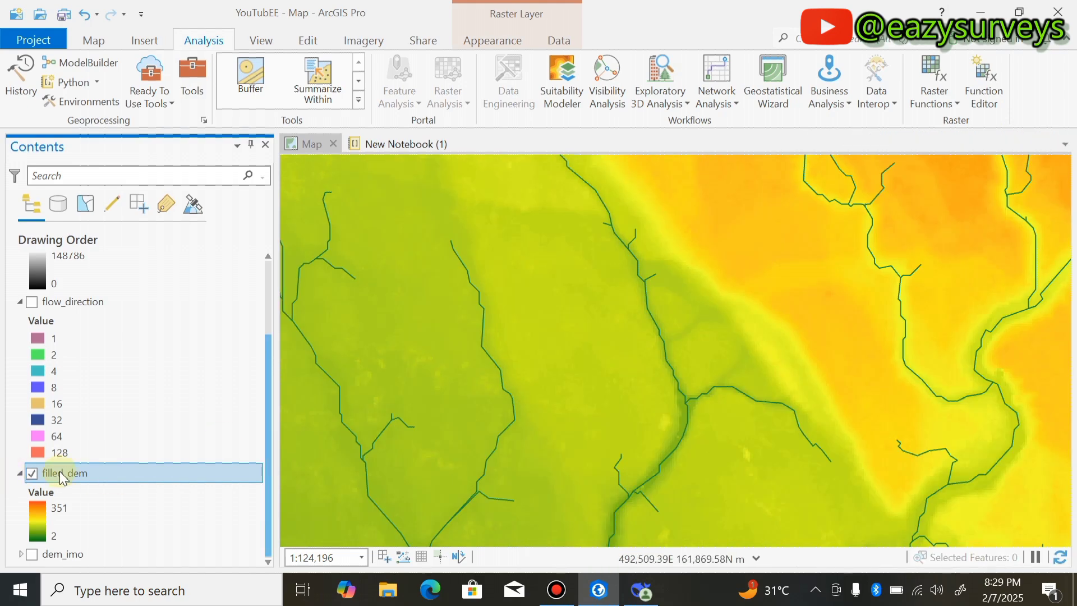
# Step: Zoom to the filled_dem layer extent, then select flow_direction and flow_accumulation
pyautogui.rightClick(59, 471)
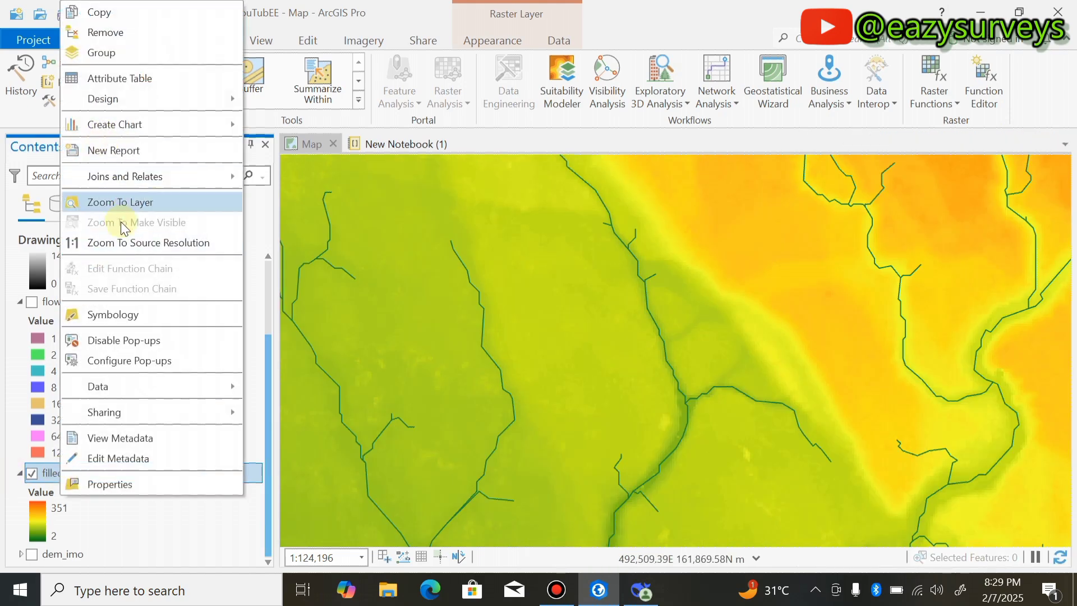
pyautogui.click(125, 202)
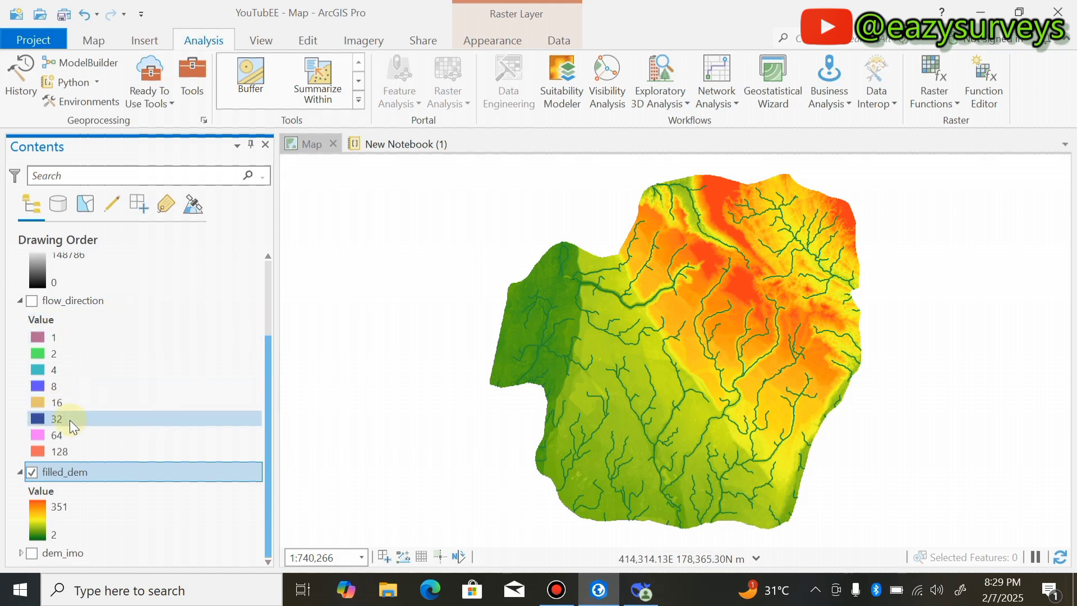
pyautogui.scroll(3, 70, 420)
pyautogui.click(79, 379)
pyautogui.scroll(1, 78, 379)
pyautogui.click(103, 324)
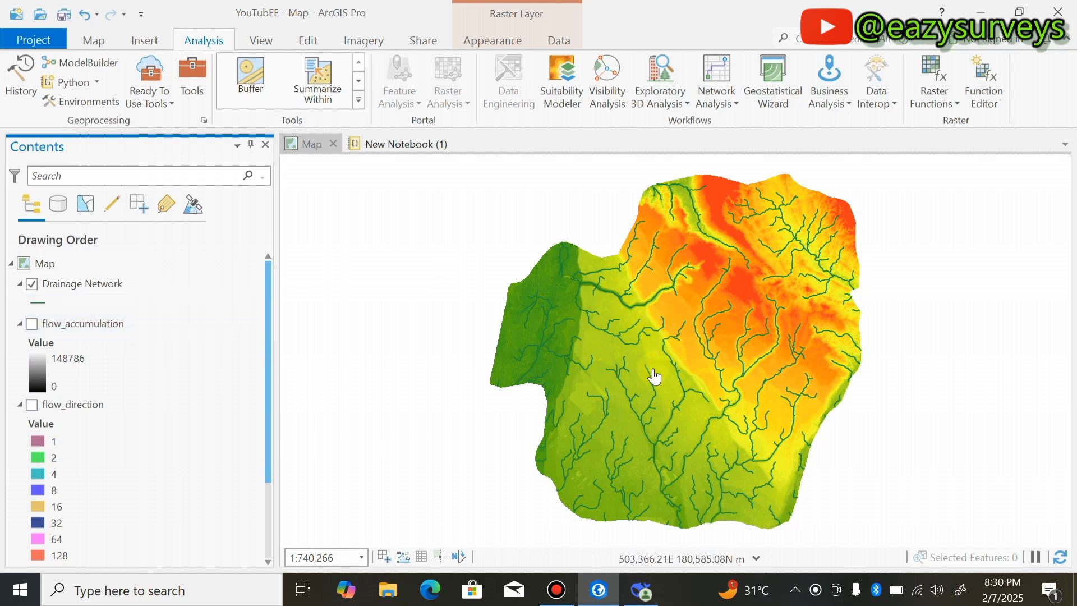
# Step: Give the Drainage Network streams a thick light blue line symbol from the gallery
pyautogui.click(40, 303)
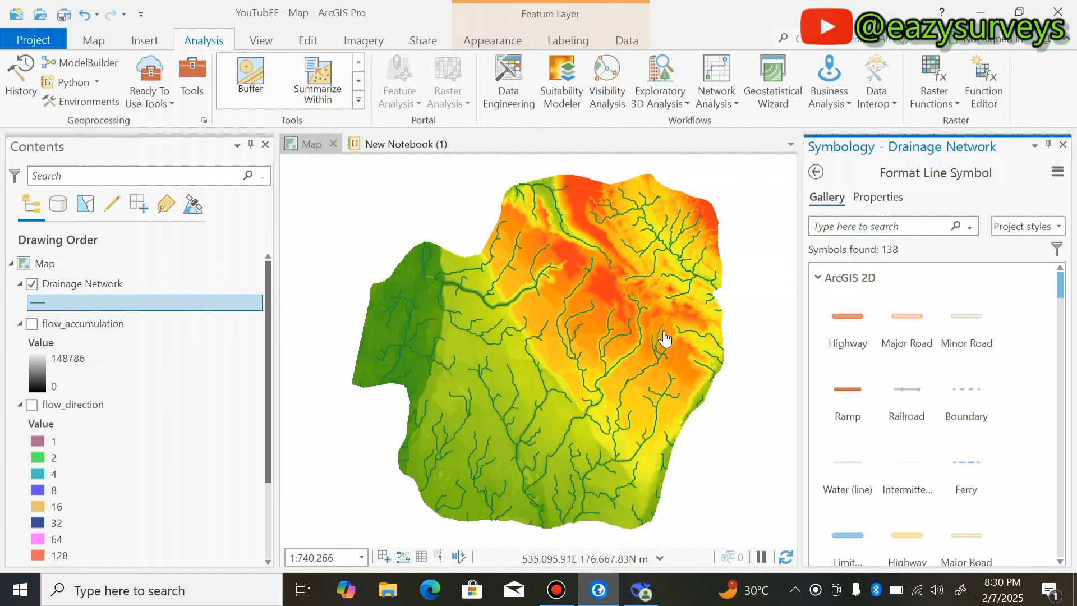
pyautogui.click(880, 352)
pyautogui.scroll(-1, 880, 353)
pyautogui.click(875, 365)
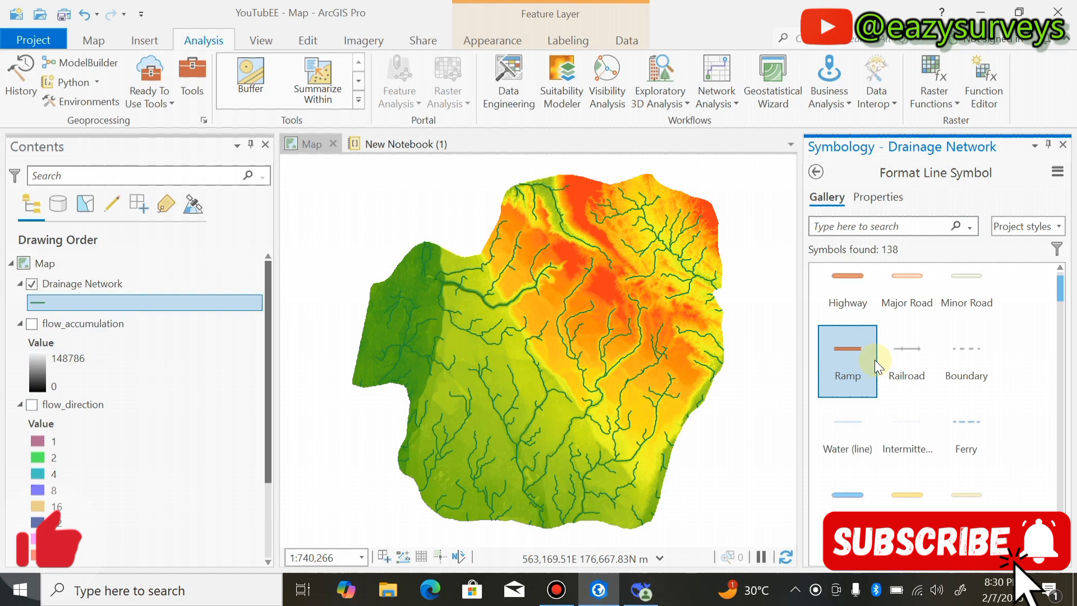
pyautogui.scroll(-2, 874, 397)
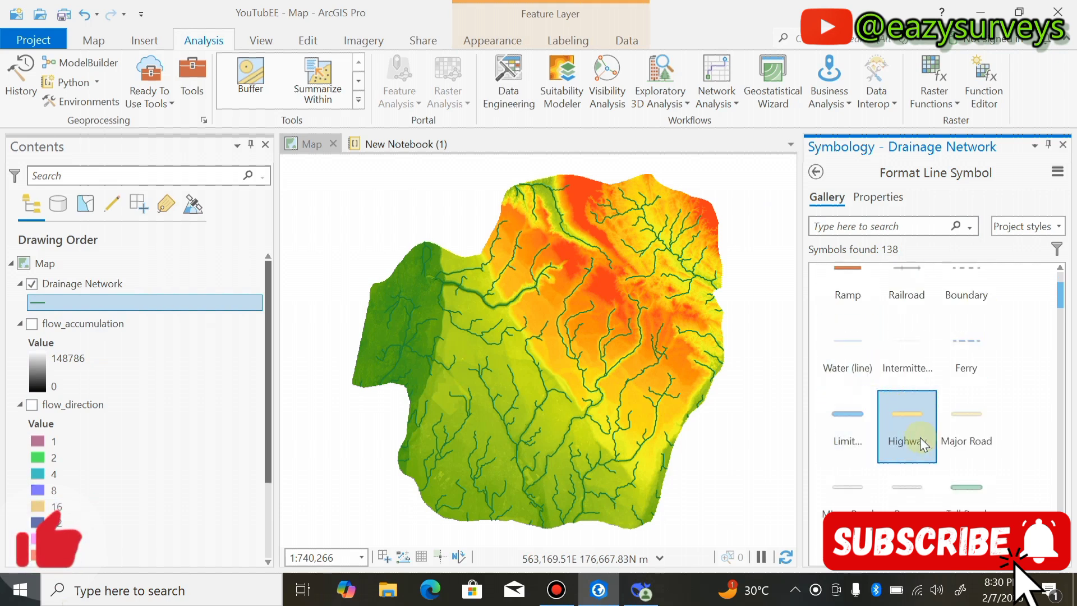
pyautogui.click(827, 407)
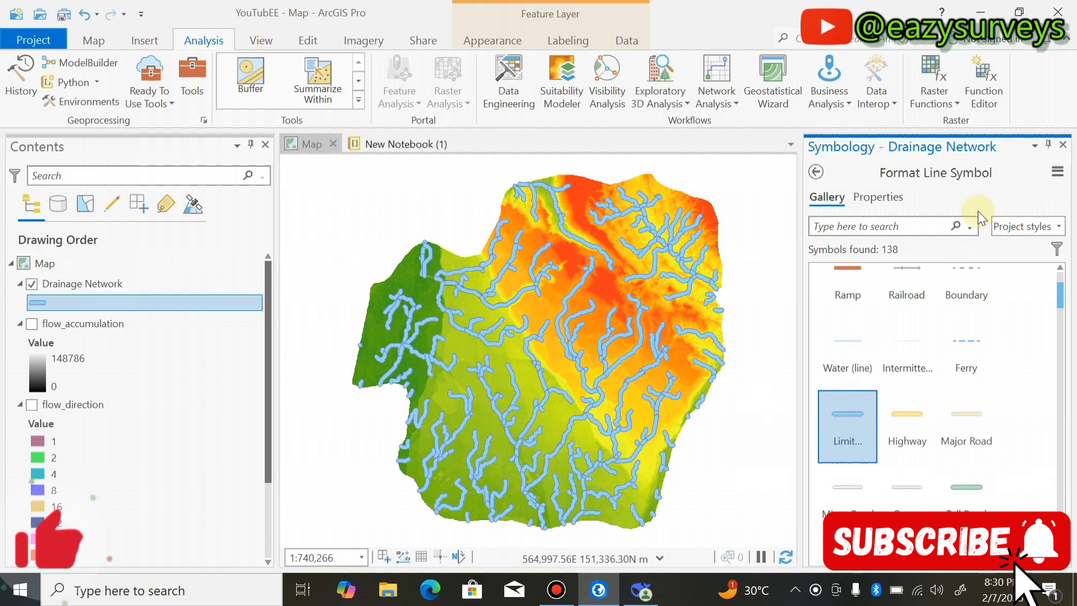
pyautogui.click(1064, 144)
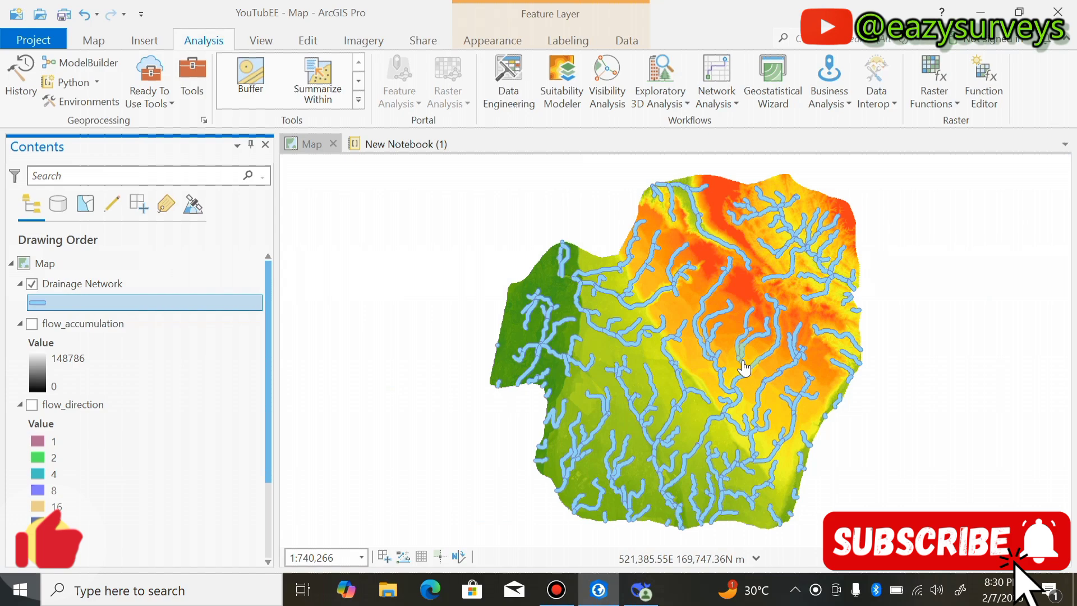
pyautogui.scroll(2, 744, 368)
pyautogui.scroll(-2, 623, 361)
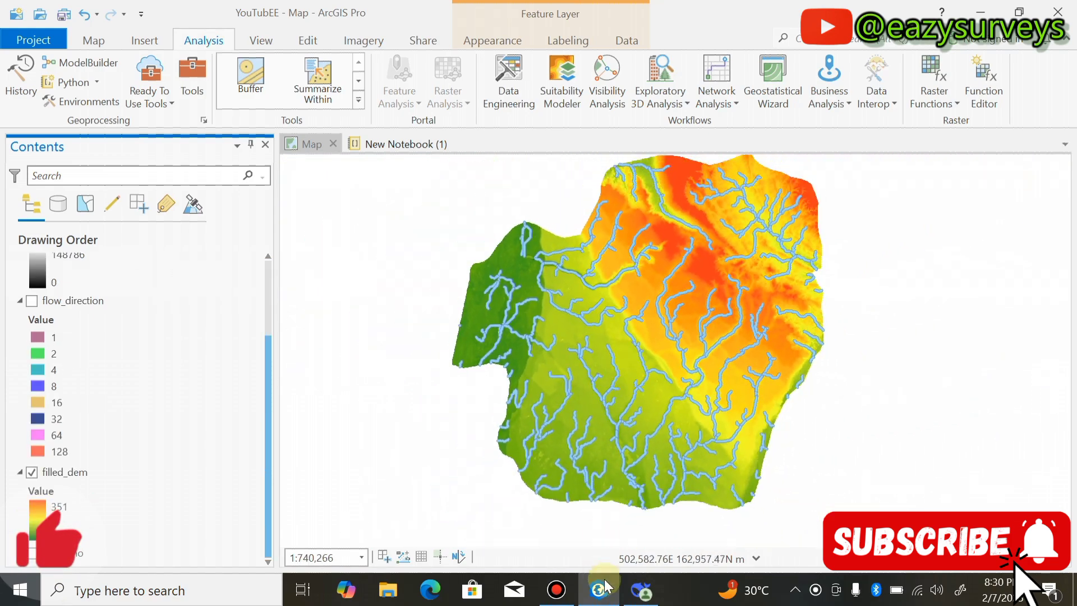
# Step: Review the stream script in DeepSeek and in the New Notebook tab
pyautogui.click(600, 589)
pyautogui.scroll(-3, 587, 319)
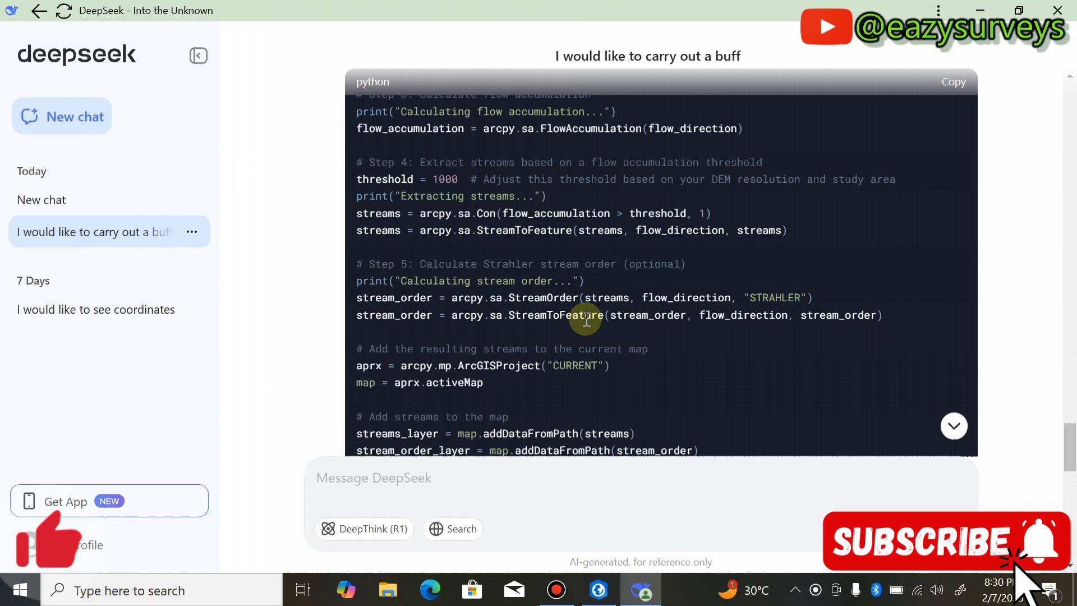
pyautogui.scroll(-1, 586, 320)
pyautogui.hotkey('alt', 'Tab')
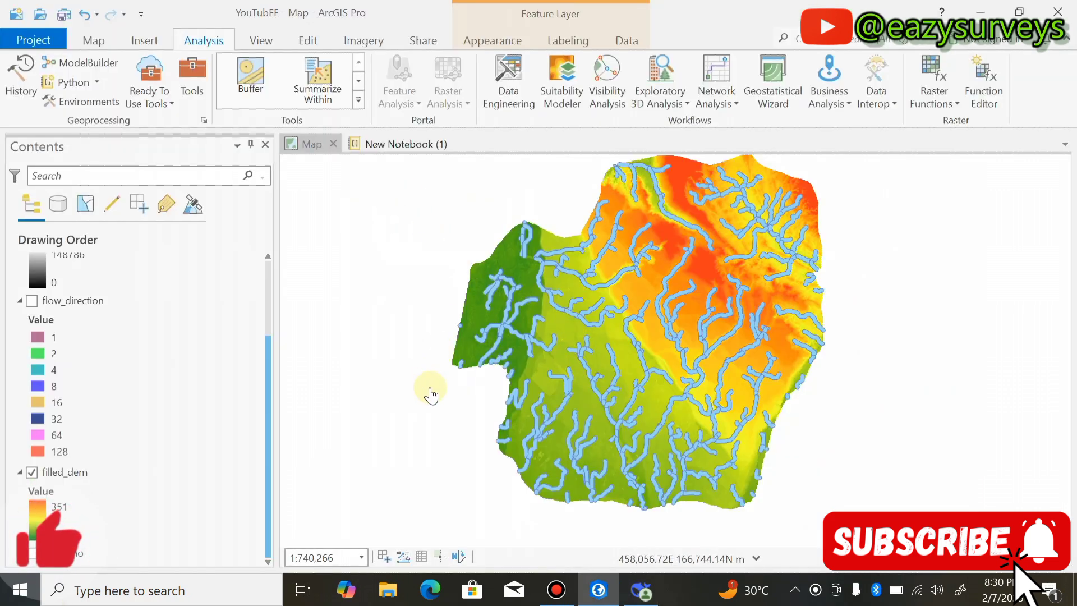
pyautogui.click(392, 143)
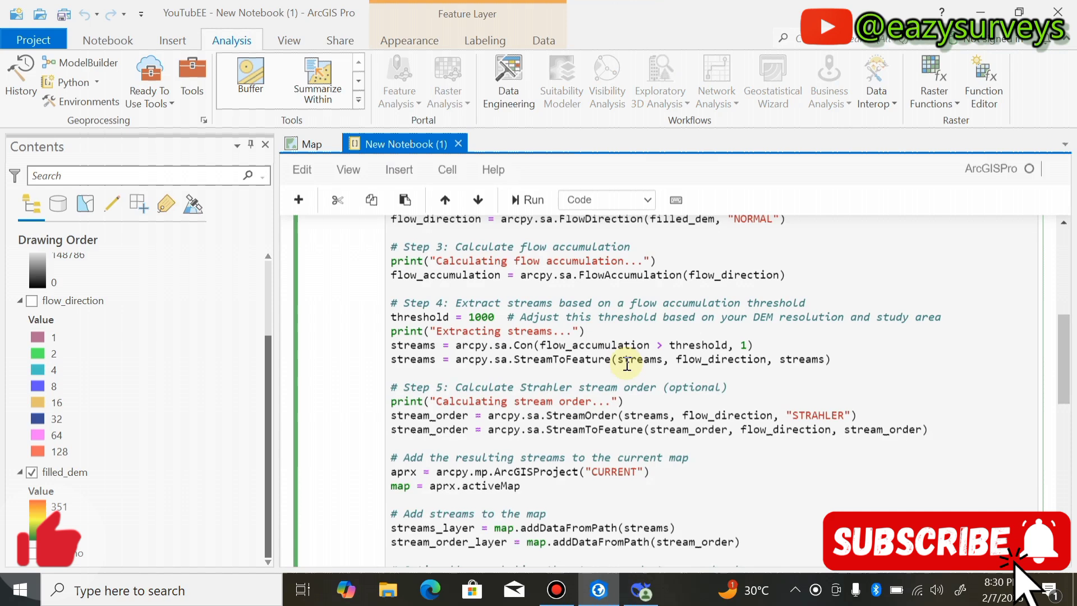
pyautogui.scroll(-3, 619, 345)
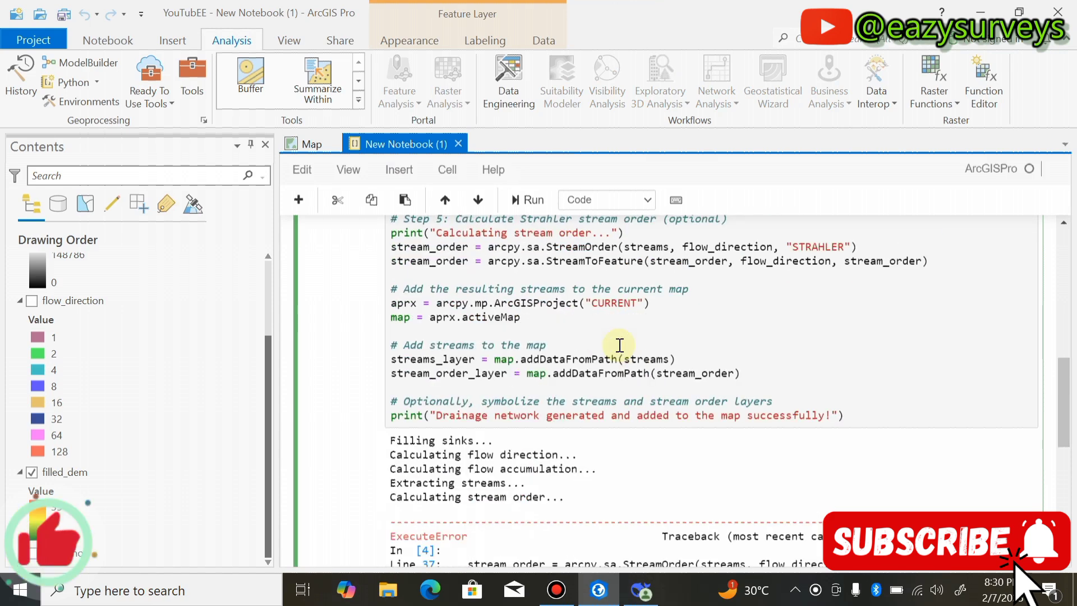
pyautogui.scroll(6, 617, 344)
pyautogui.scroll(3, 615, 343)
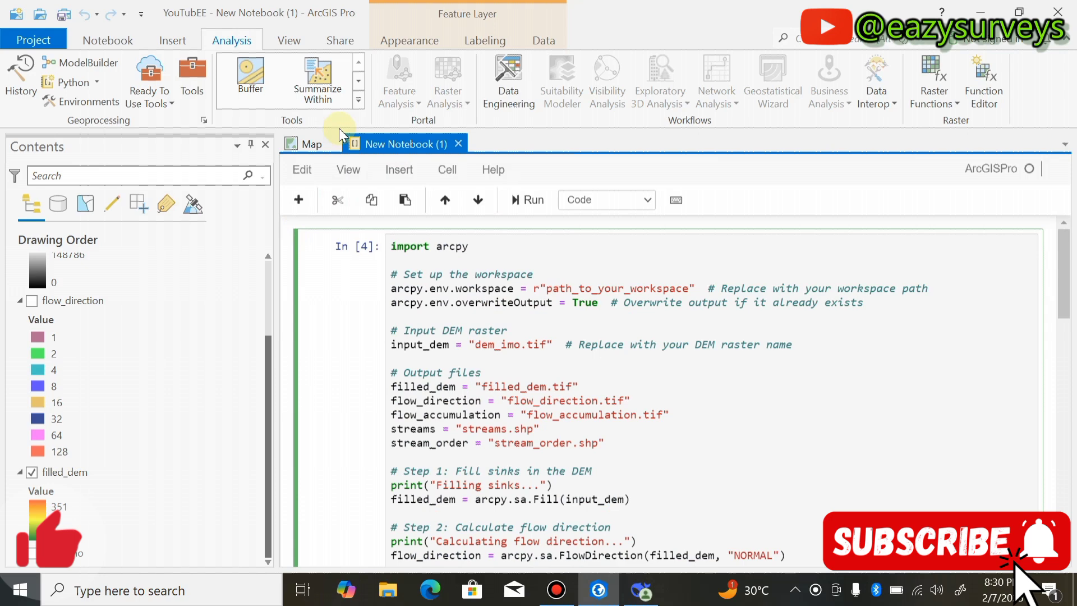
# Step: Back in the Map view, hide the filled_dem layer and clear the selection
pyautogui.click(313, 144)
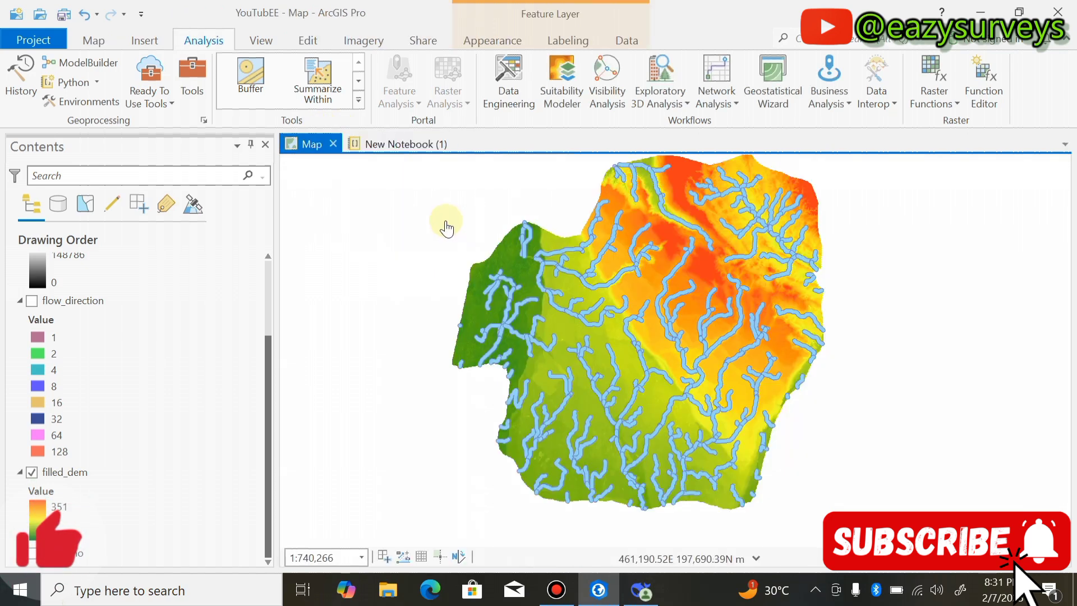
pyautogui.click(65, 475)
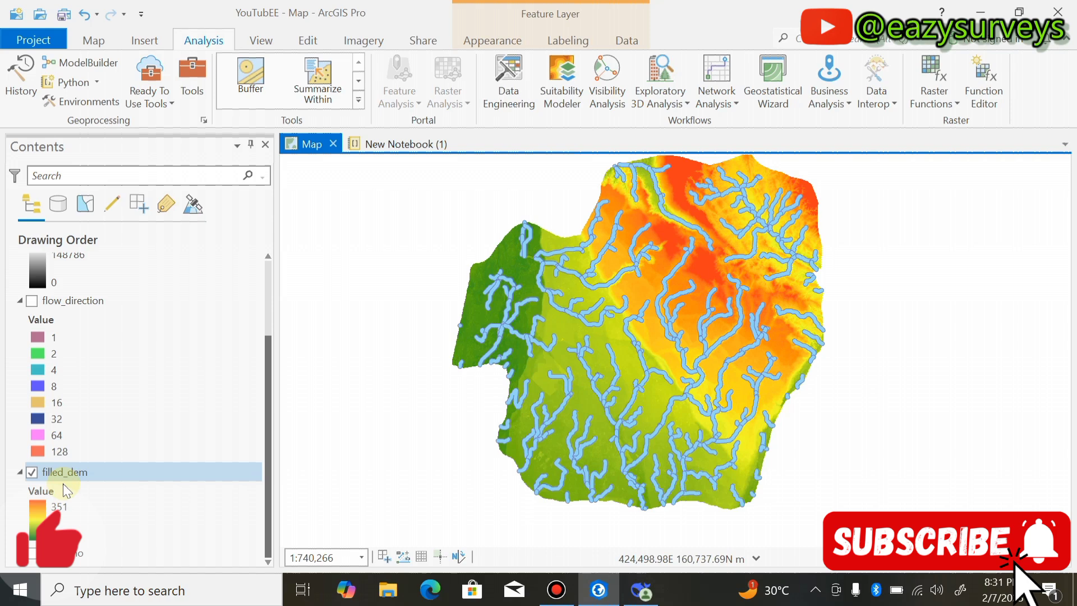
pyautogui.click(32, 473)
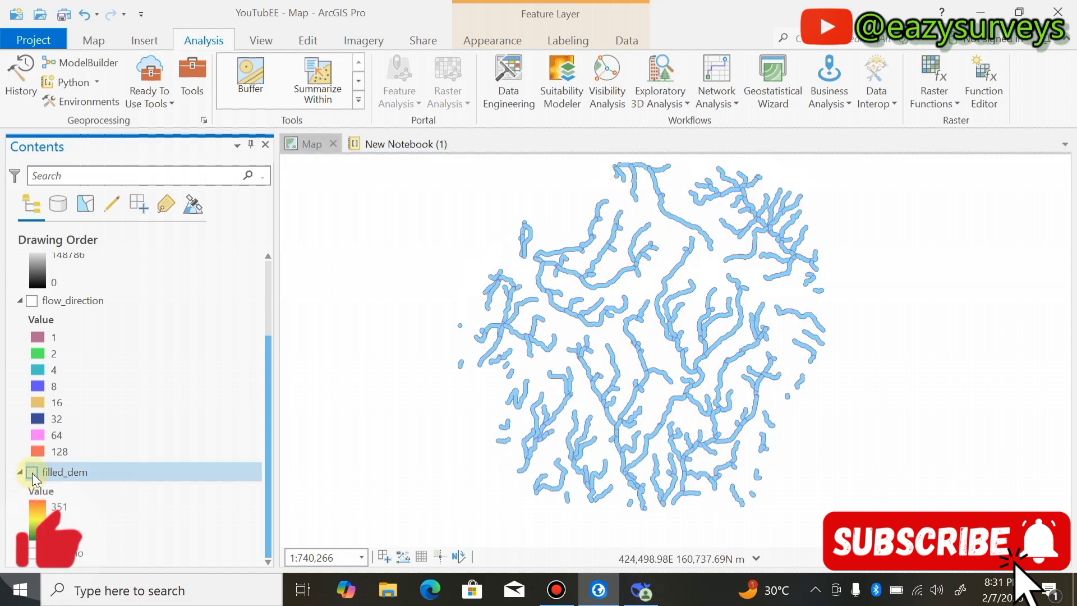
pyautogui.click(476, 362)
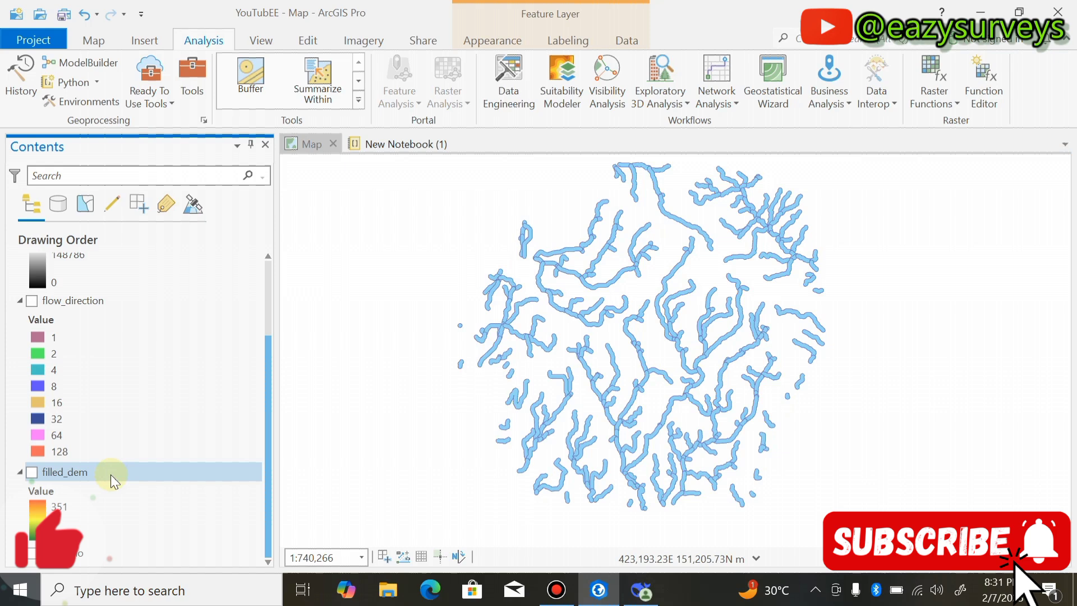
pyautogui.scroll(2, 168, 297)
pyautogui.scroll(1, 82, 312)
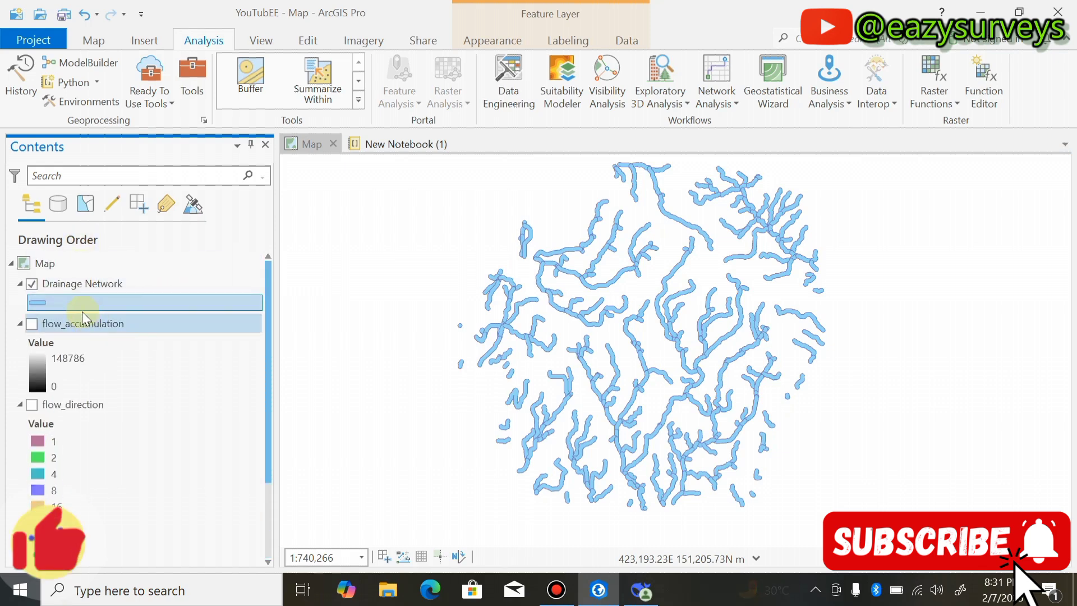